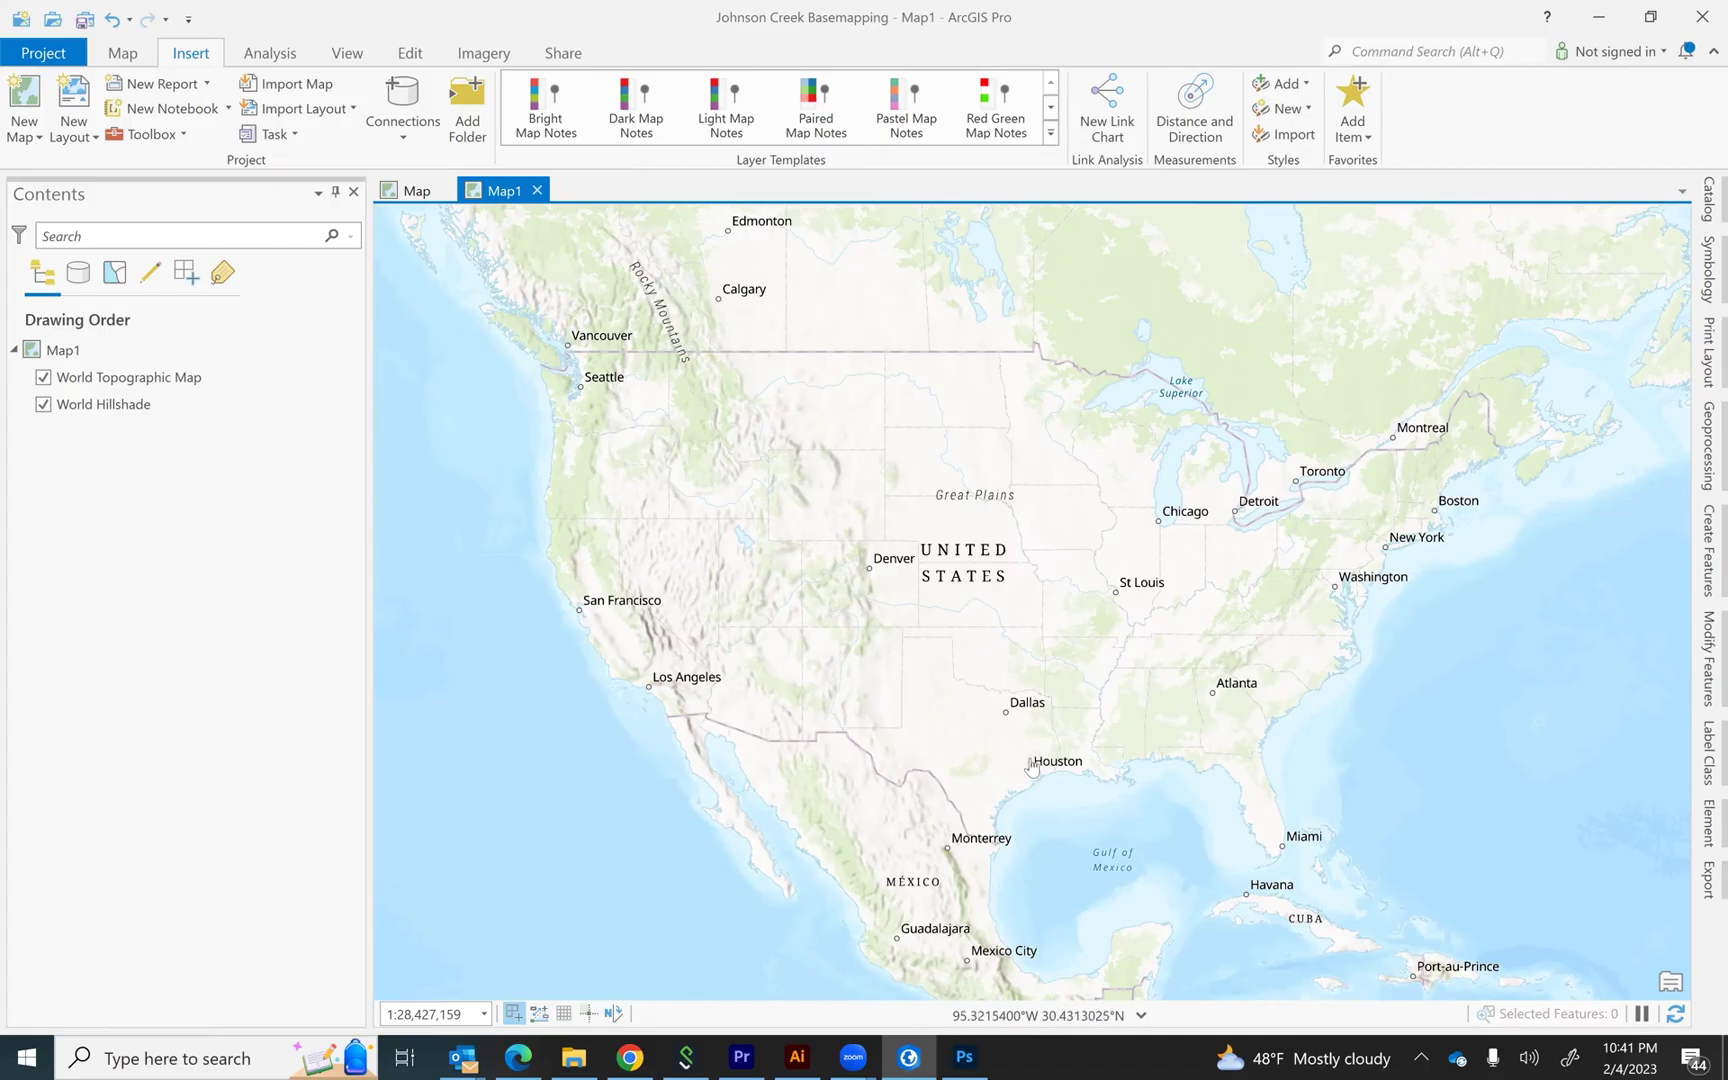
# Zoom the map over Texas from 1:28,427,159 to about 1:11,643,764
pyautogui.scroll(1, 1032, 767)
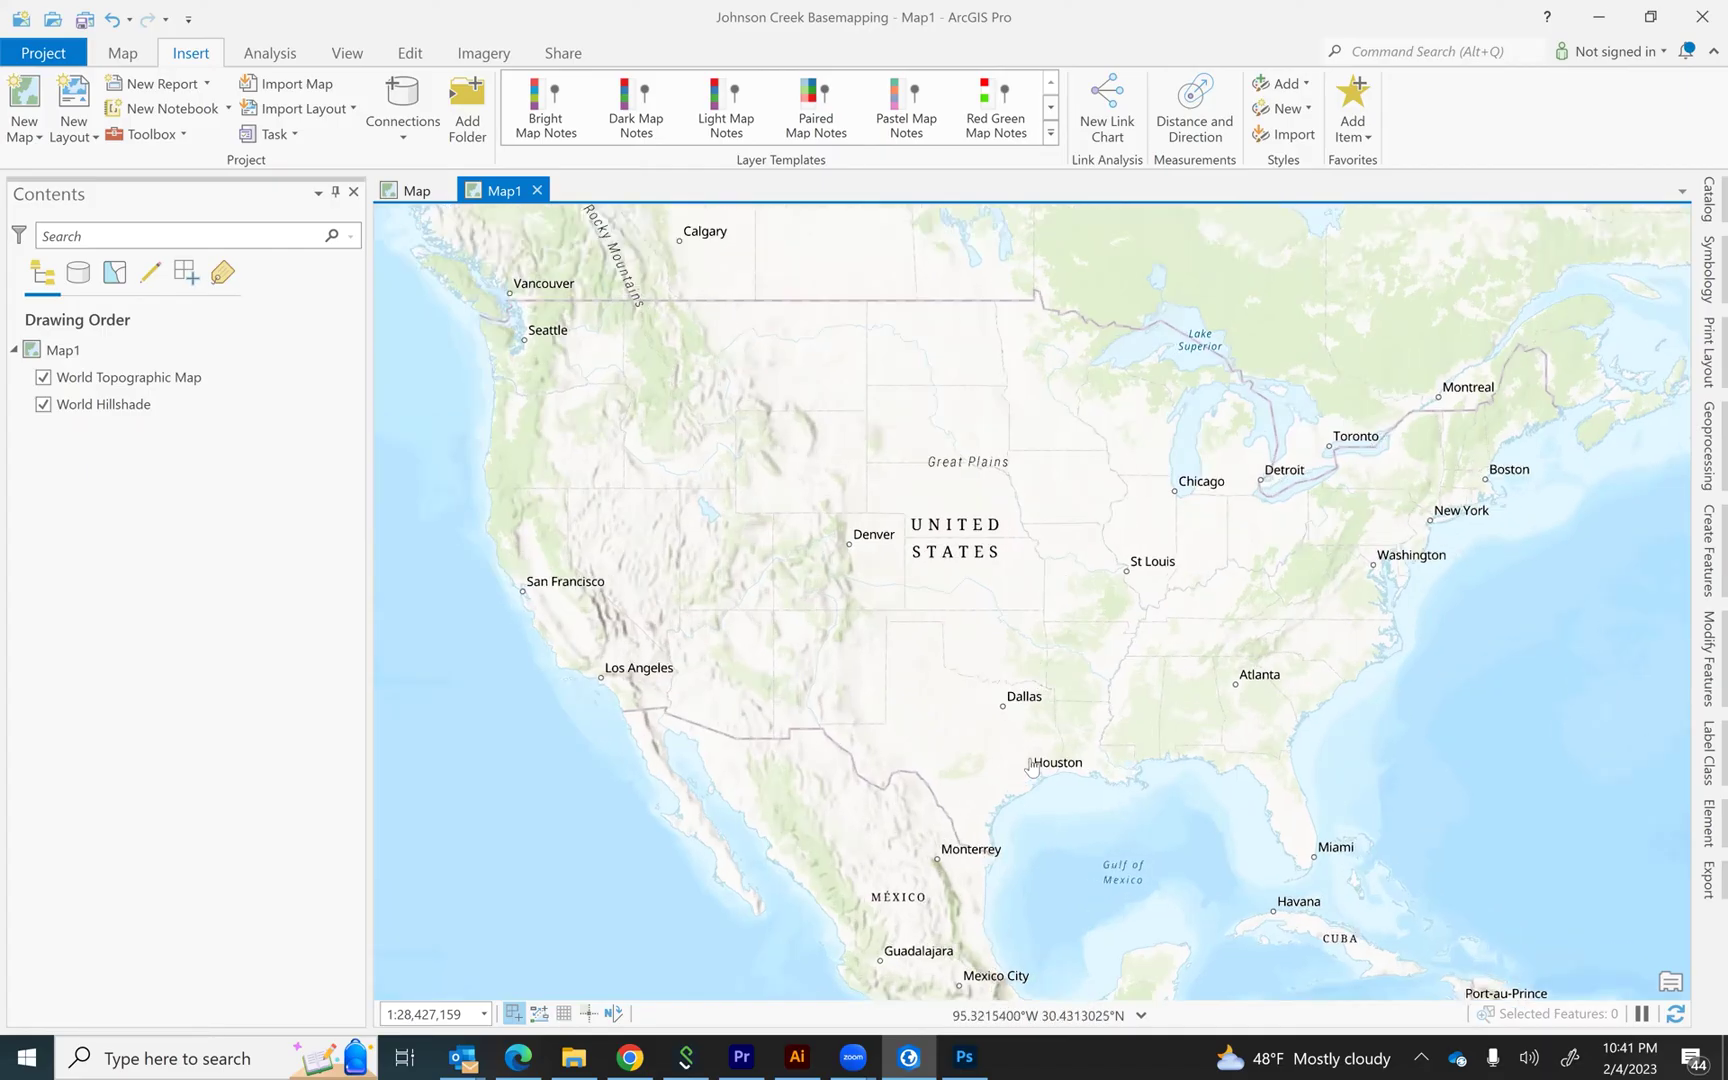
pyautogui.scroll(2, 1032, 767)
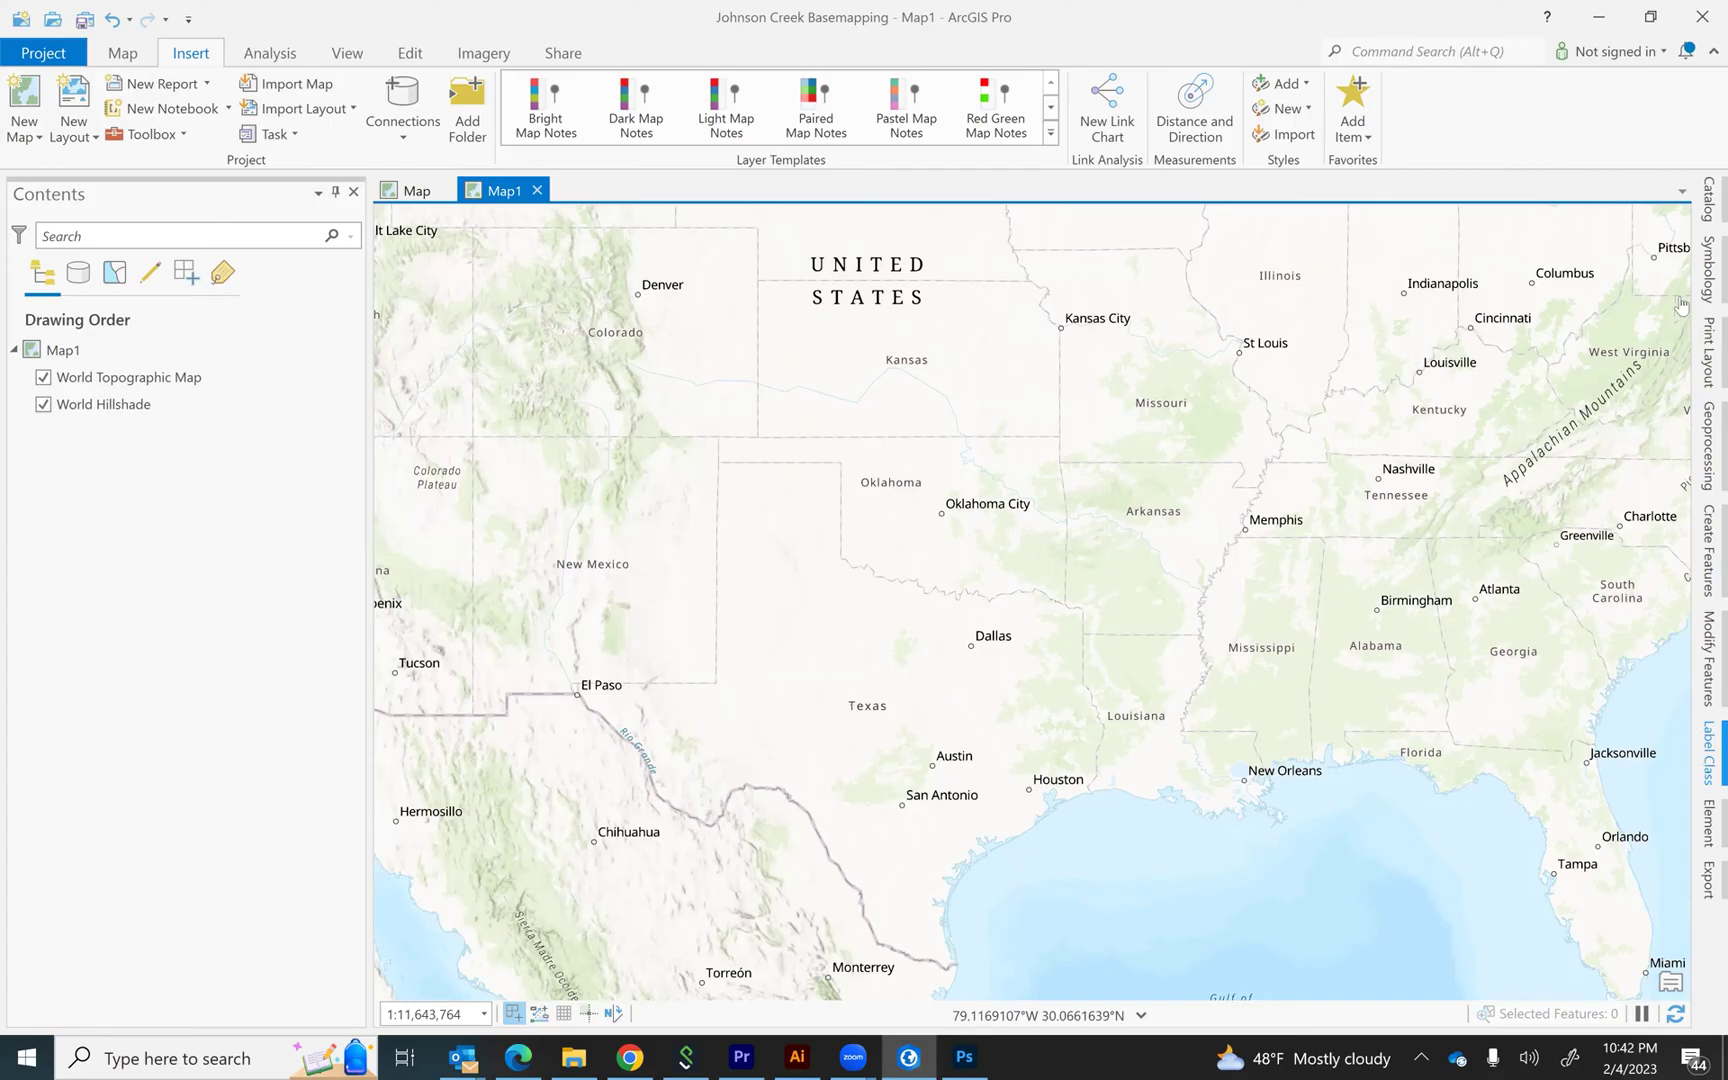
# Show the Catalog pane with the View tab, then collapse and re-expand the Folders list
pyautogui.click(1707, 198)
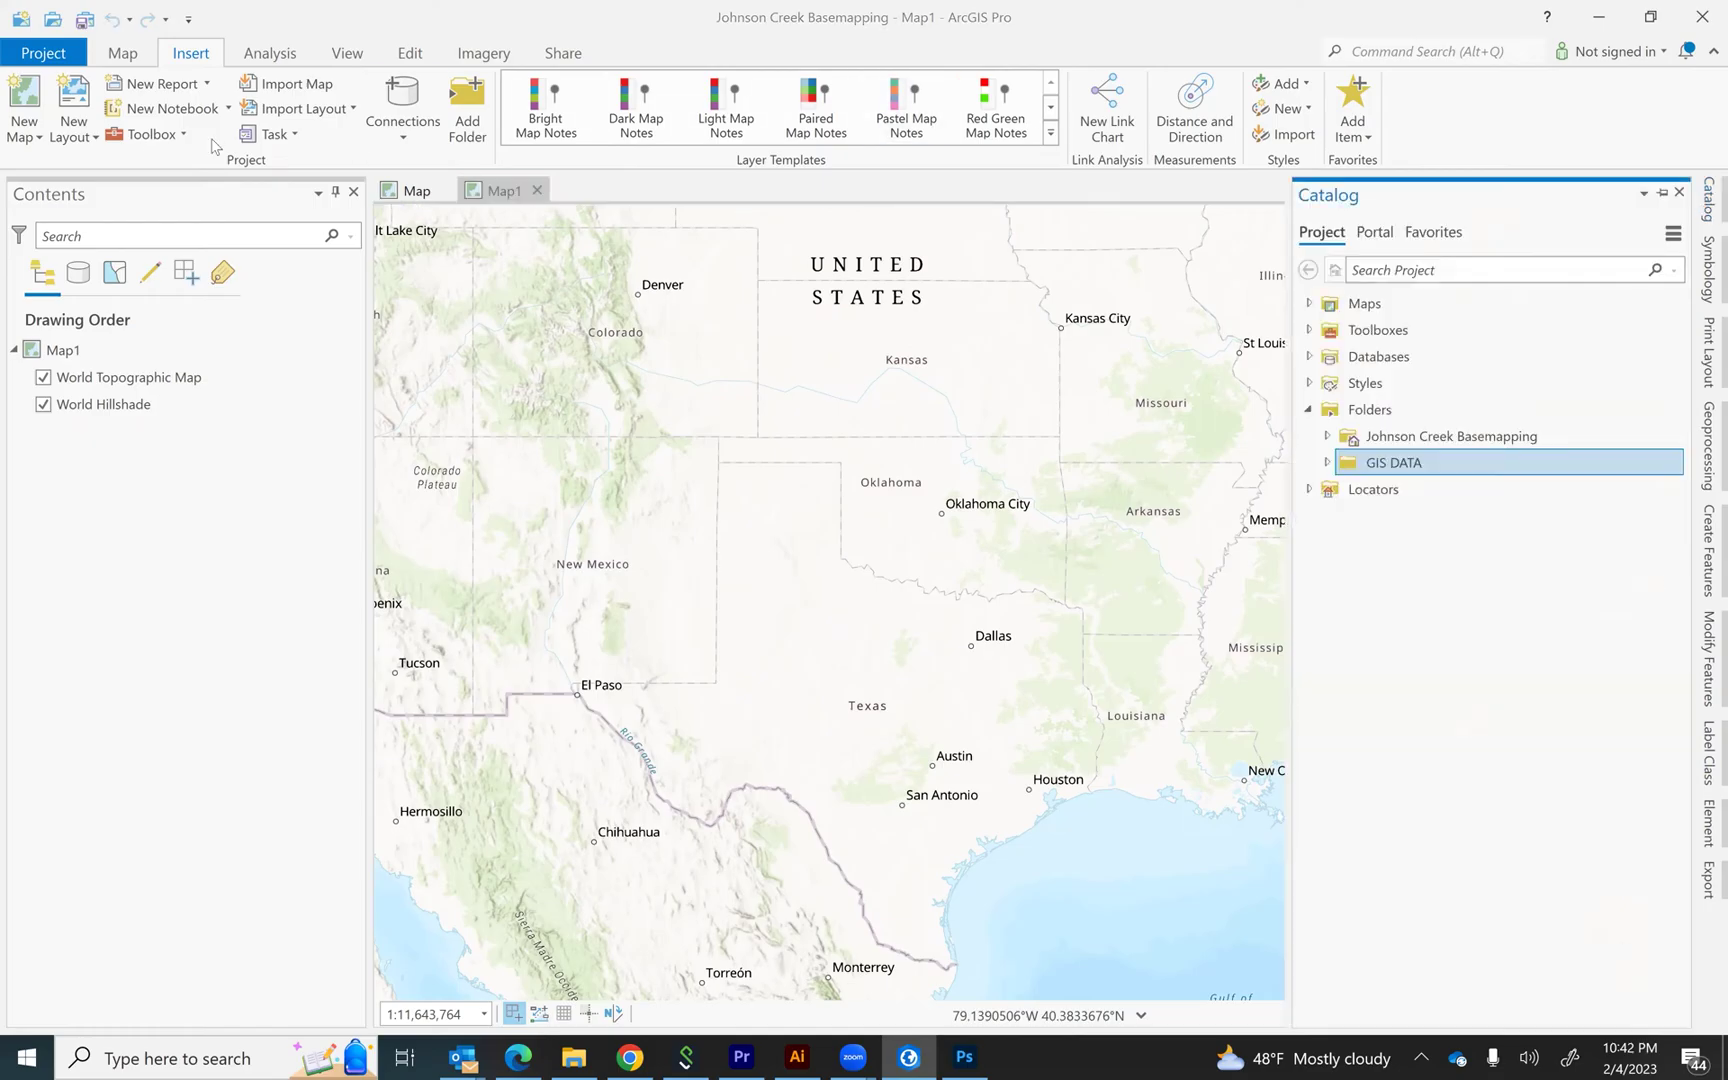
pyautogui.click(333, 59)
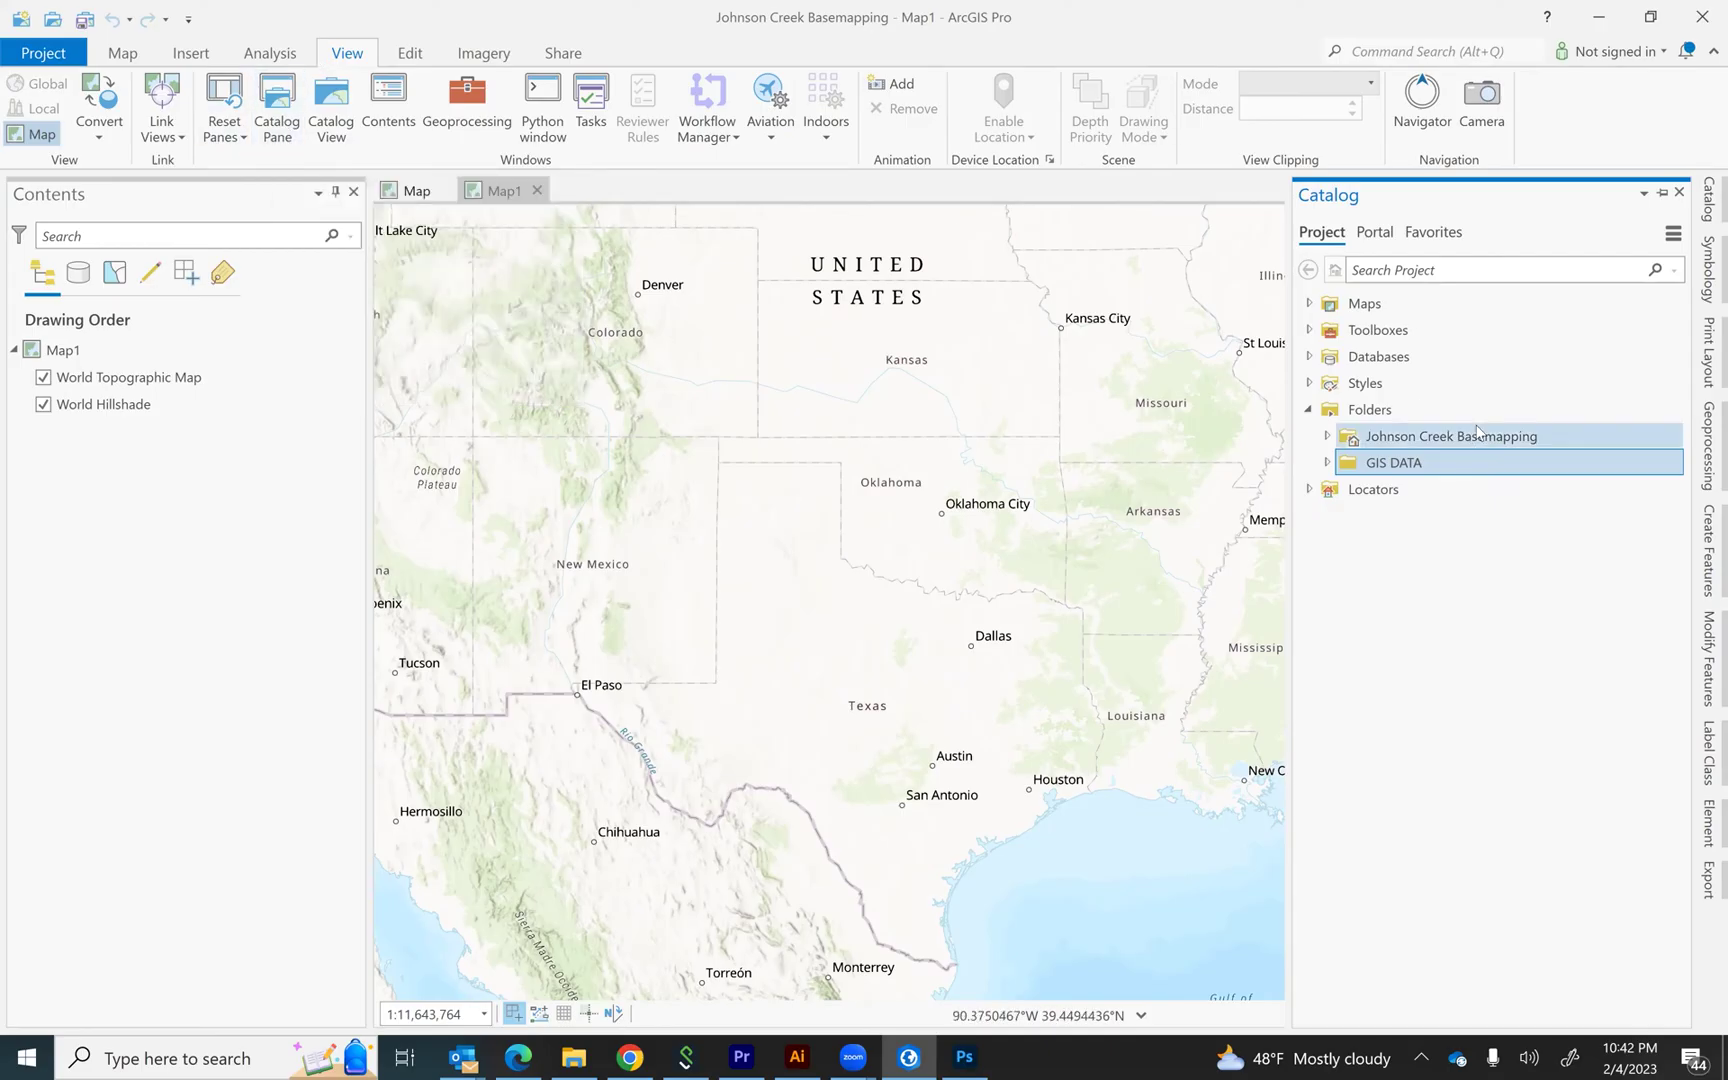
pyautogui.moveTo(1478, 431)
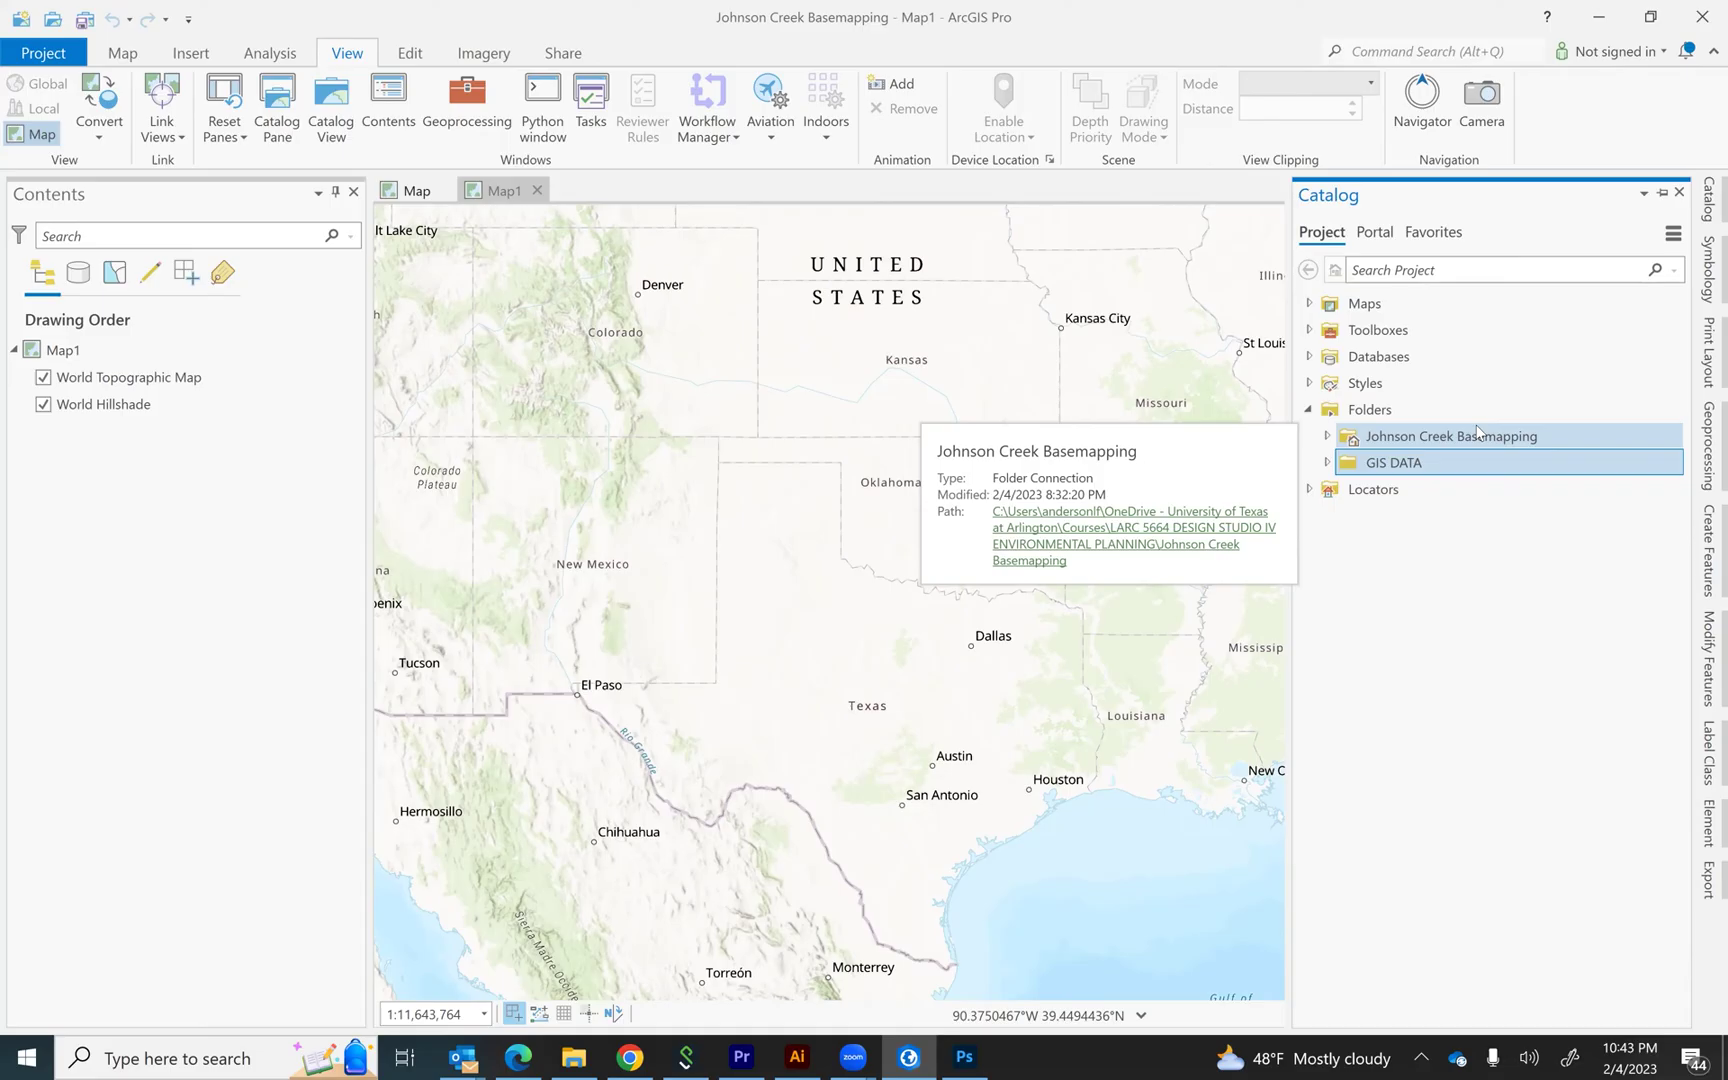
pyautogui.click(1309, 410)
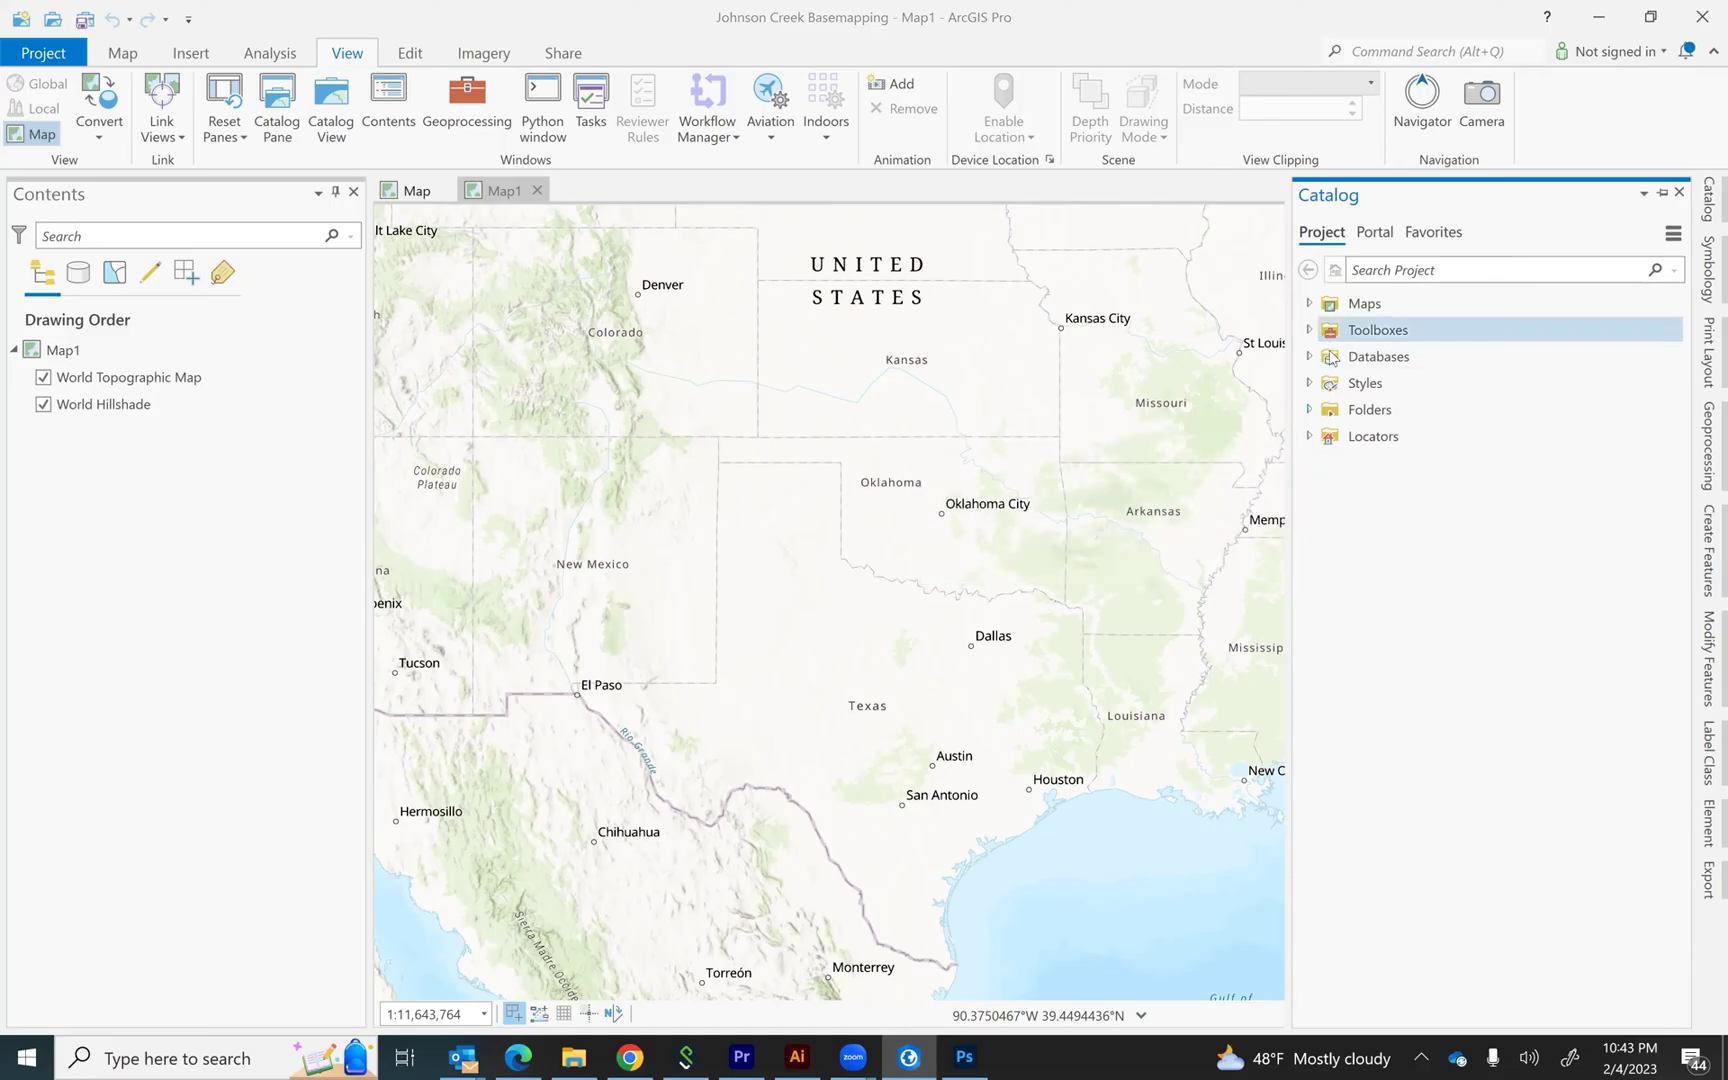
pyautogui.doubleClick(1368, 411)
# Add a folder connection to the DATA course folder from the Folders context menu
pyautogui.rightClick(1377, 414)
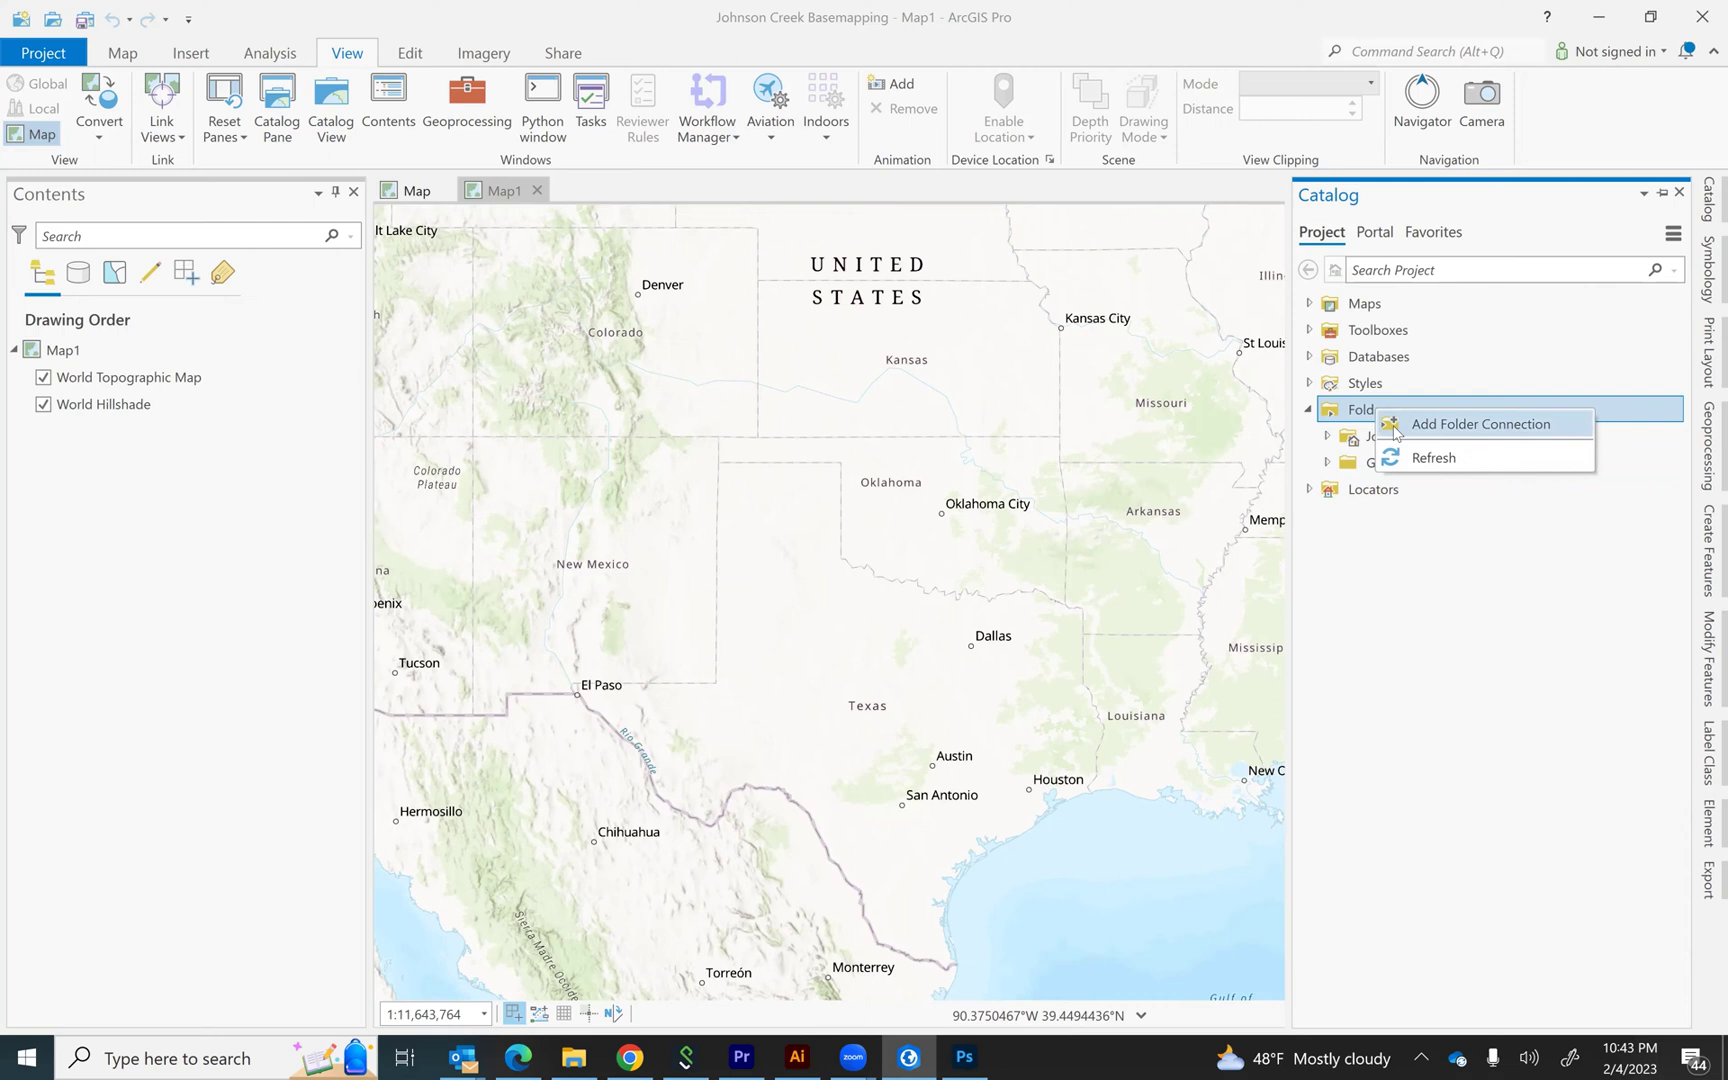
pyautogui.click(1440, 424)
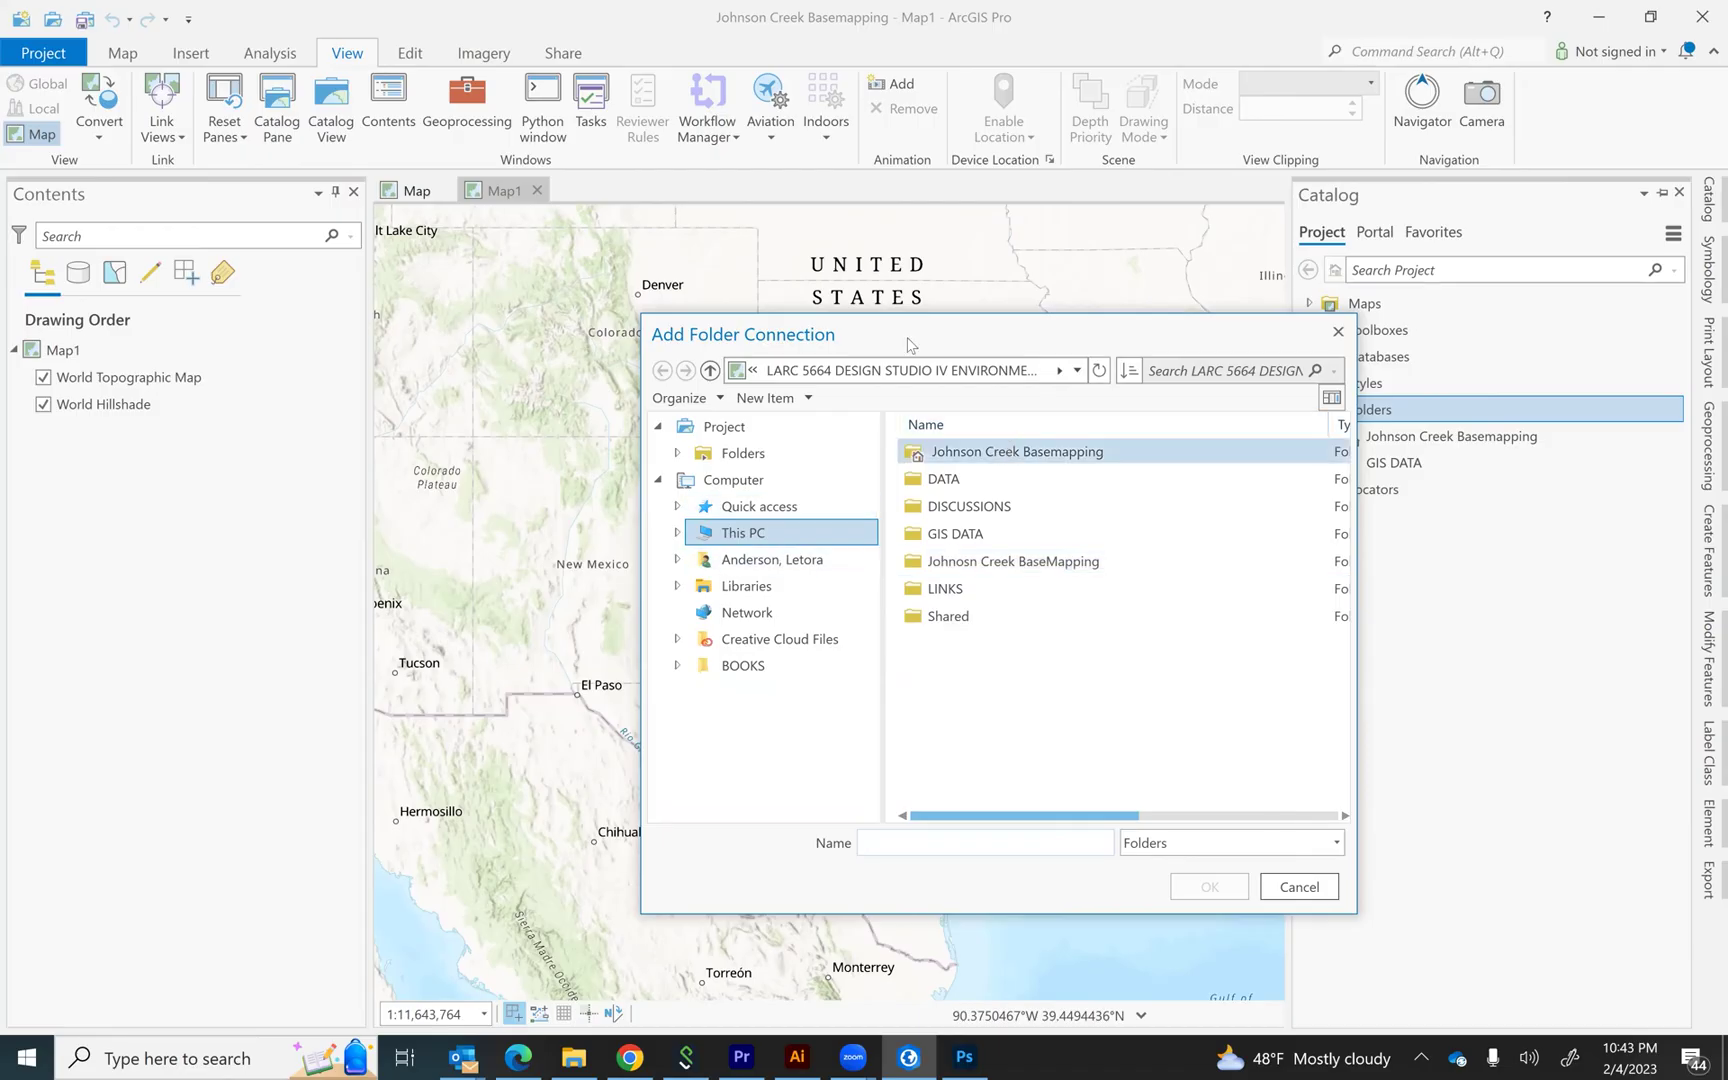
pyautogui.click(916, 484)
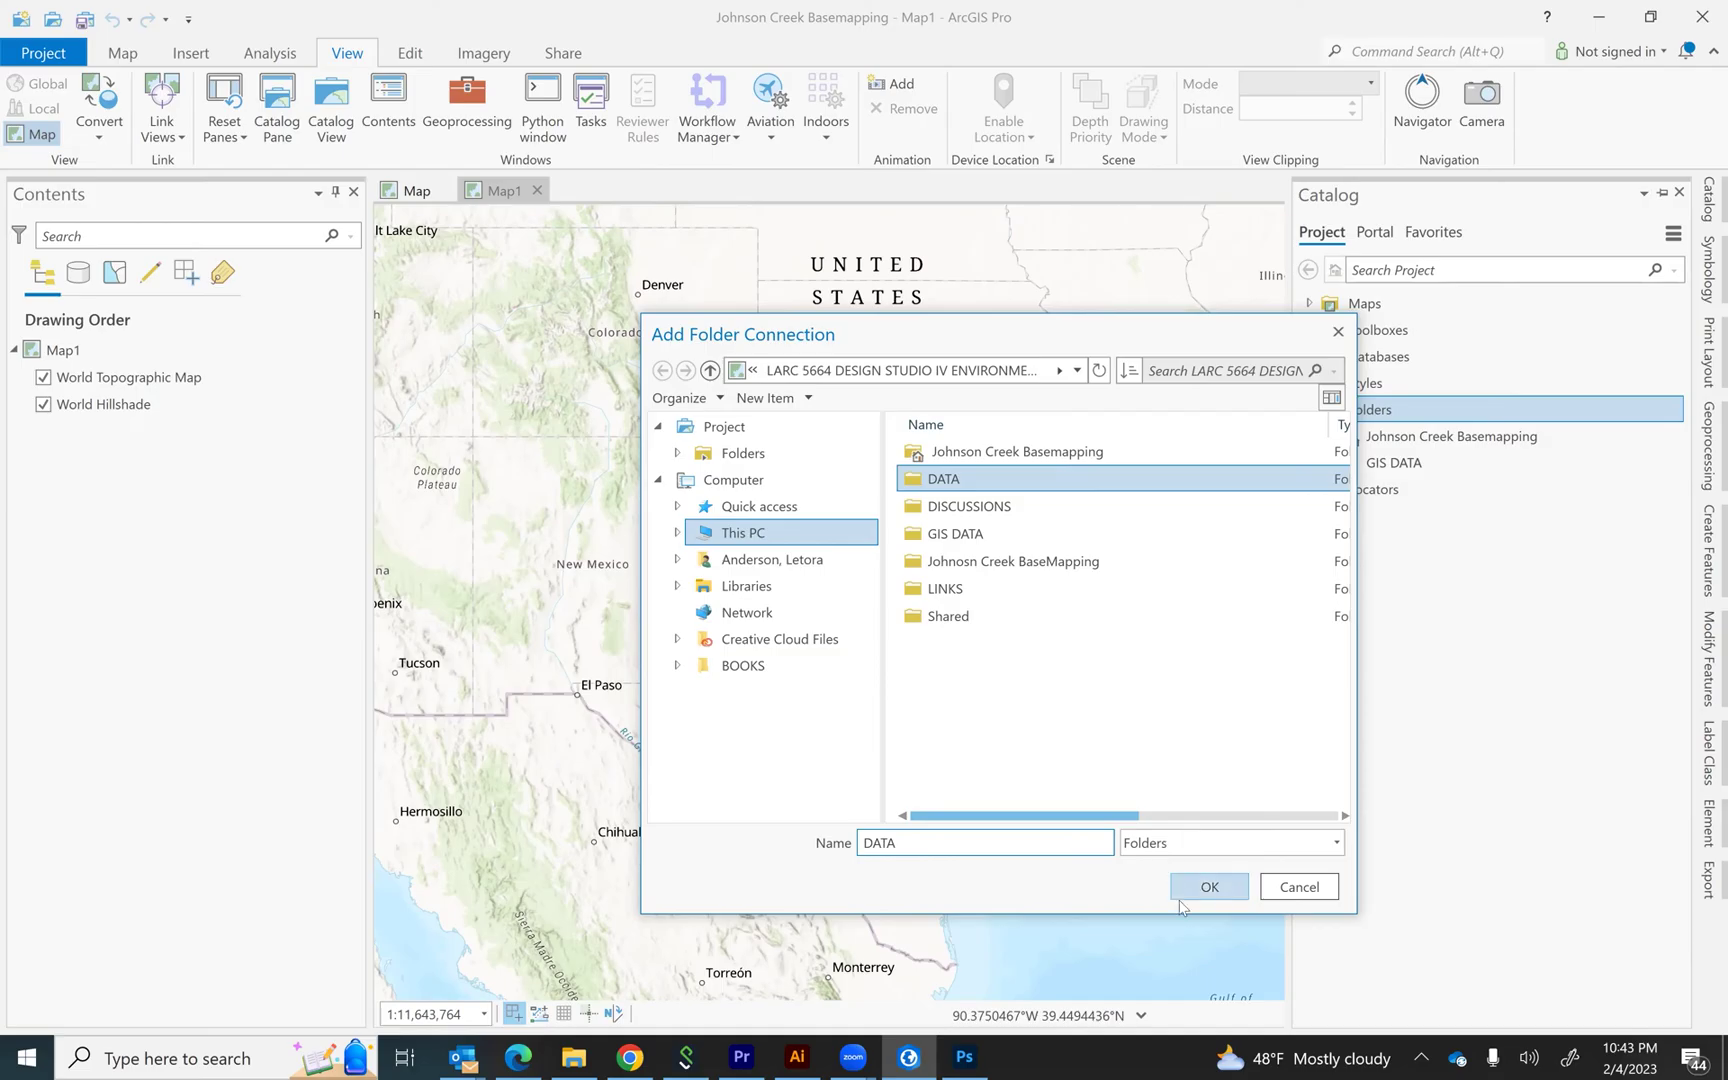
pyautogui.click(1206, 887)
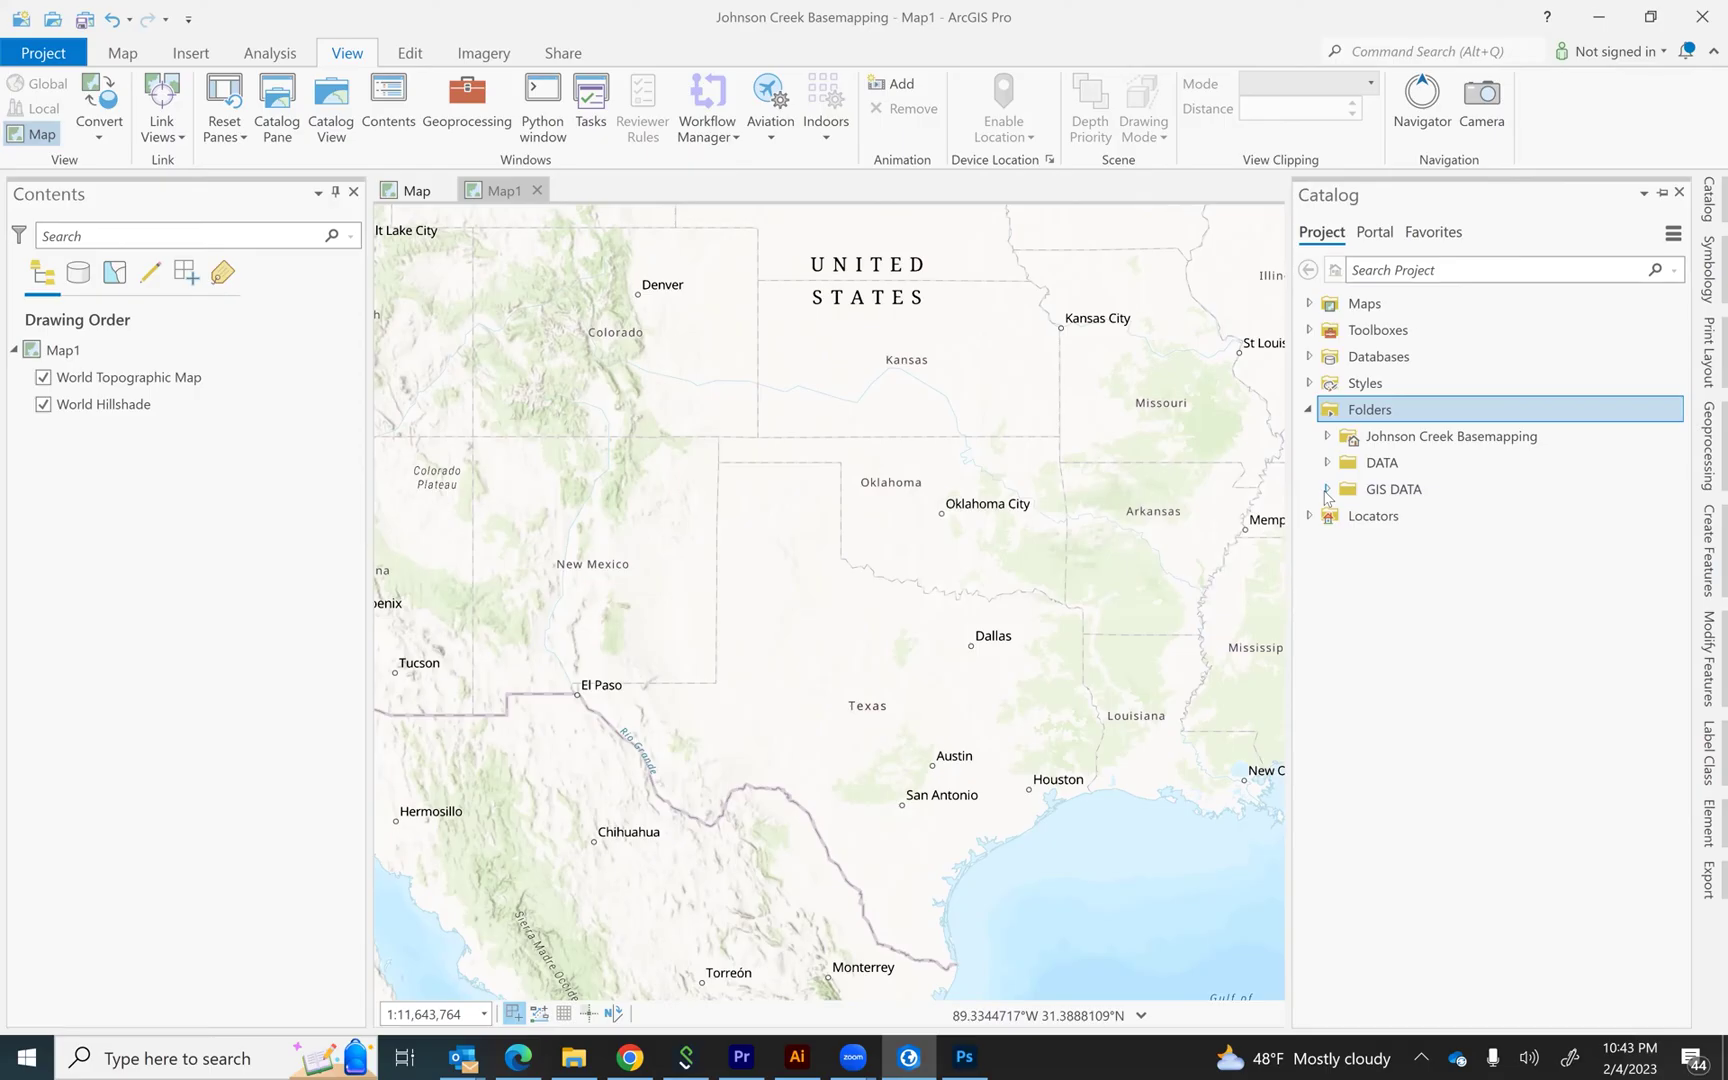
# Add Roads.shp from GIS DATA > Roads in the Catalog to the map as a layer
pyautogui.click(1327, 490)
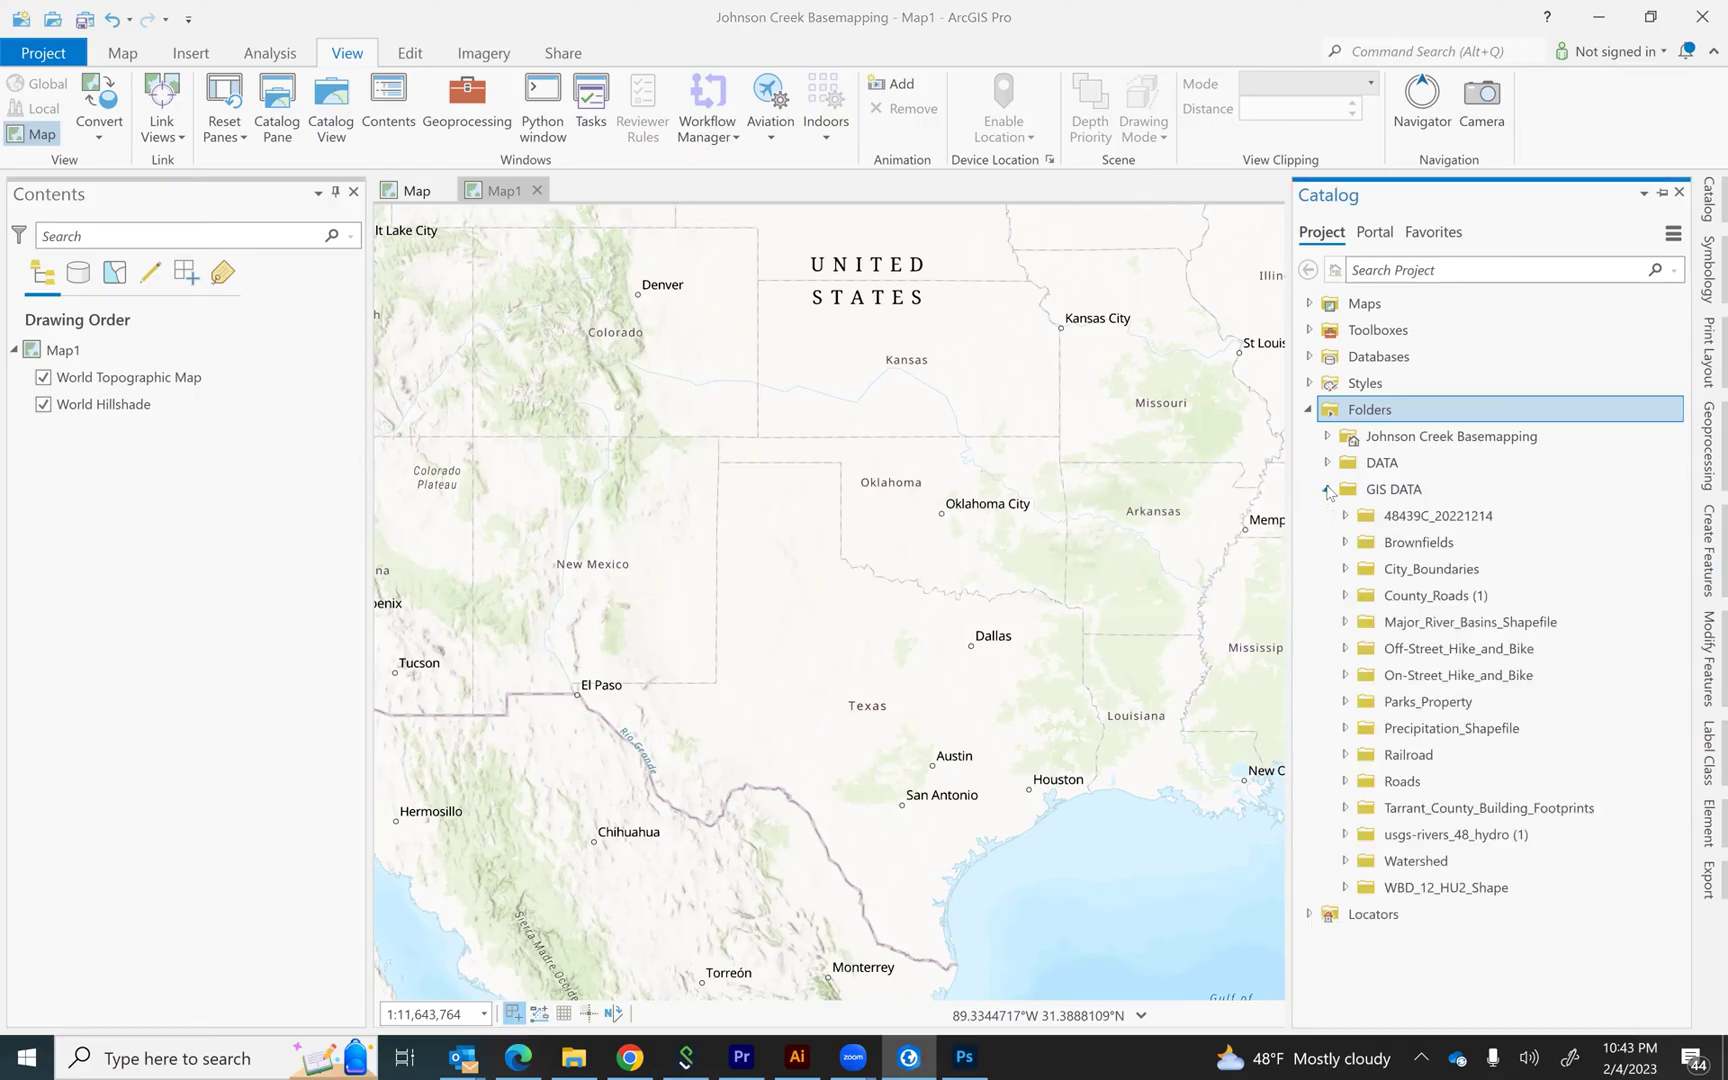
pyautogui.doubleClick(1398, 781)
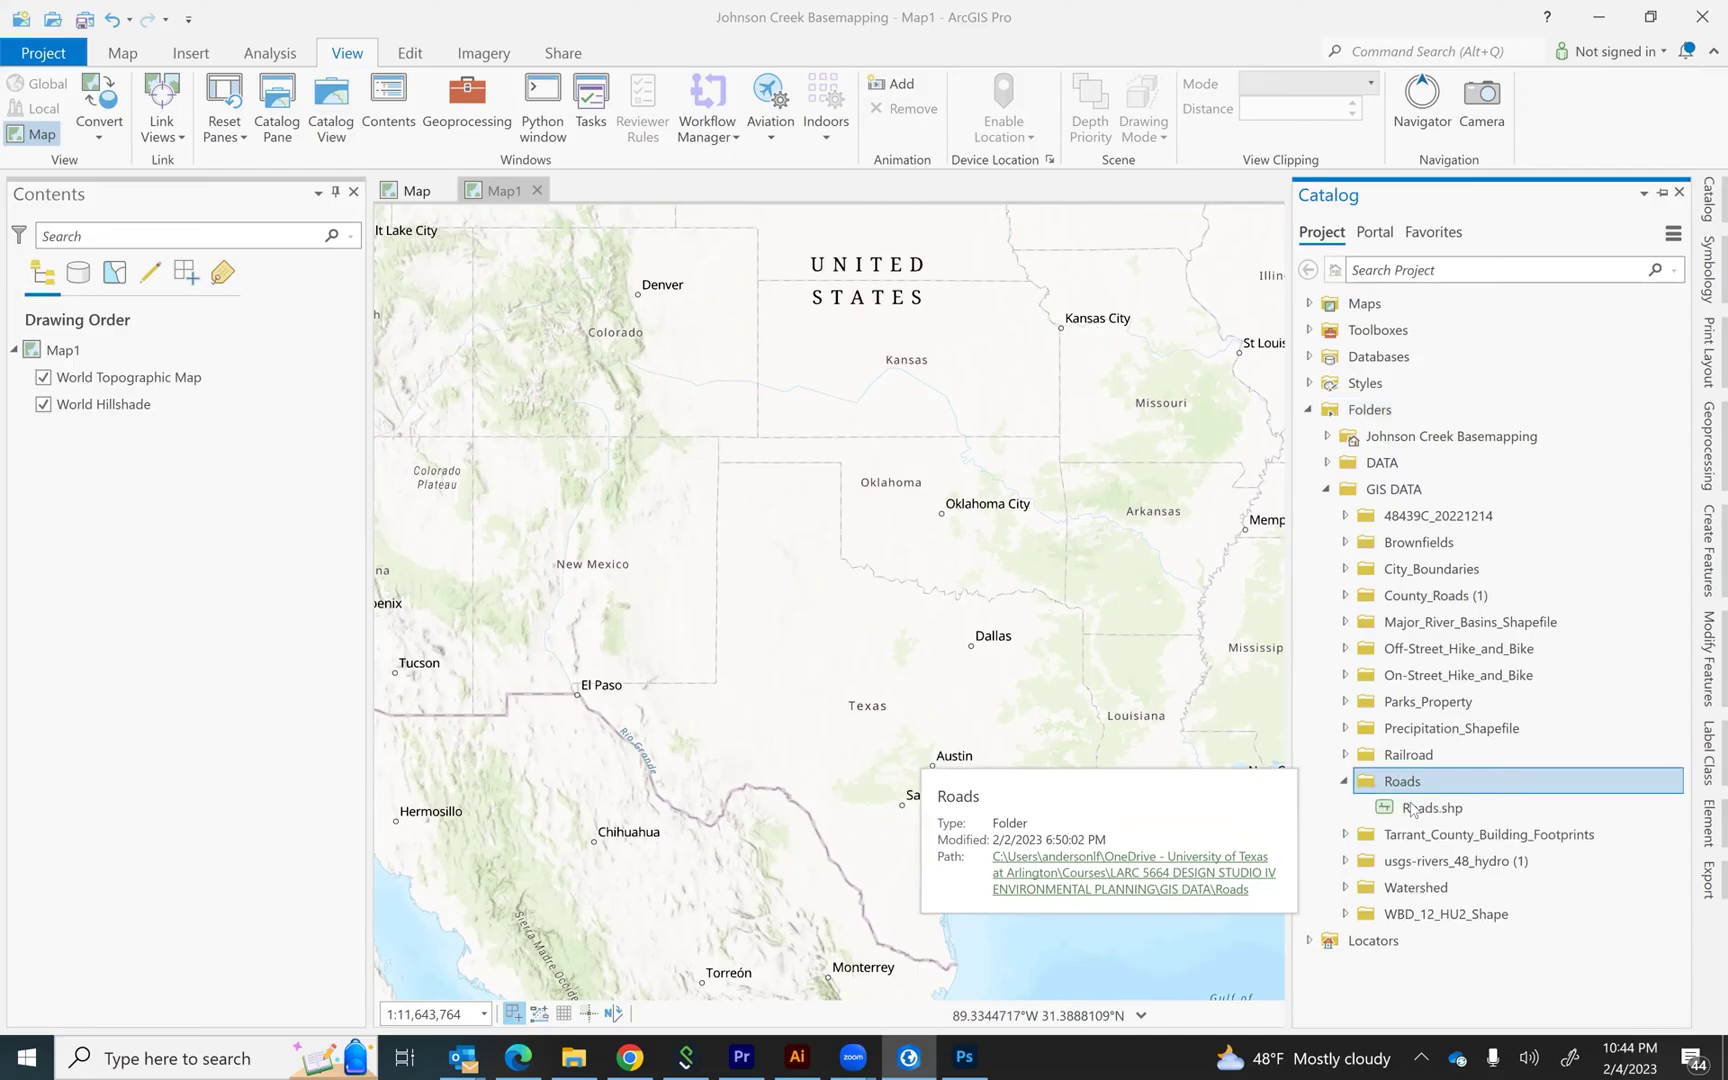
pyautogui.click(1413, 812)
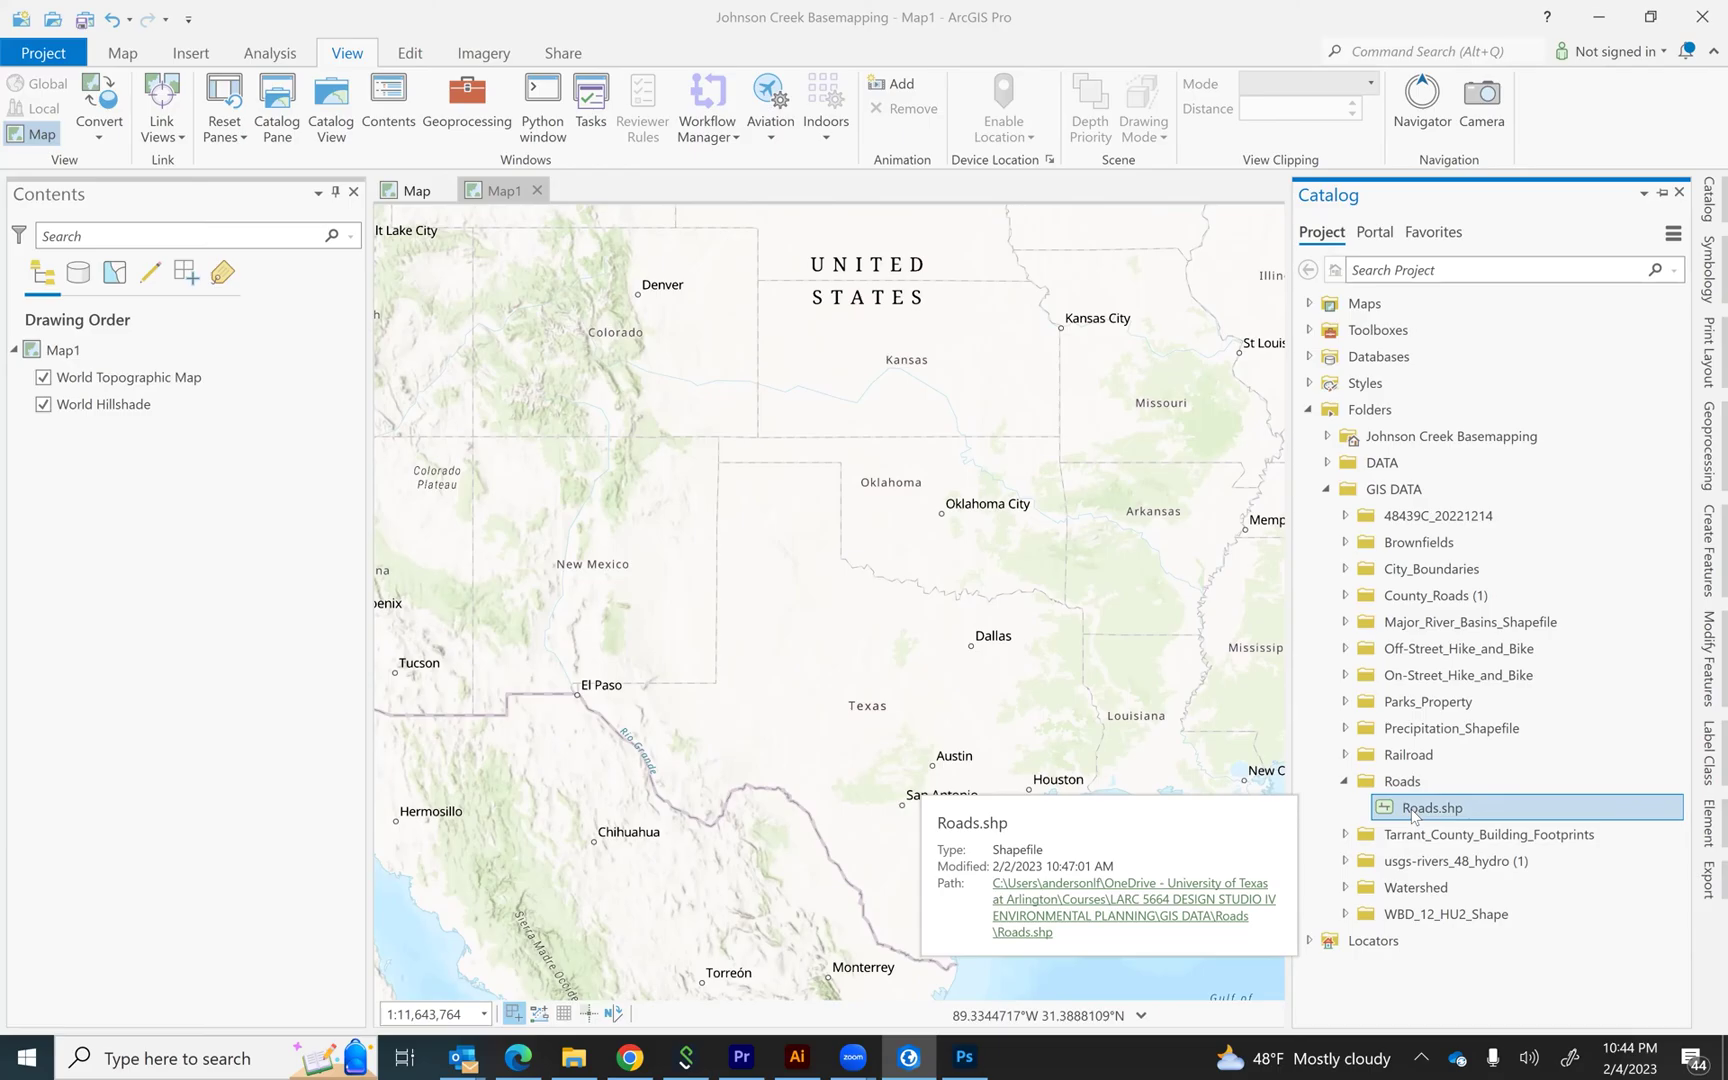
pyautogui.moveTo(1413, 815); pyautogui.dragTo(220, 362)
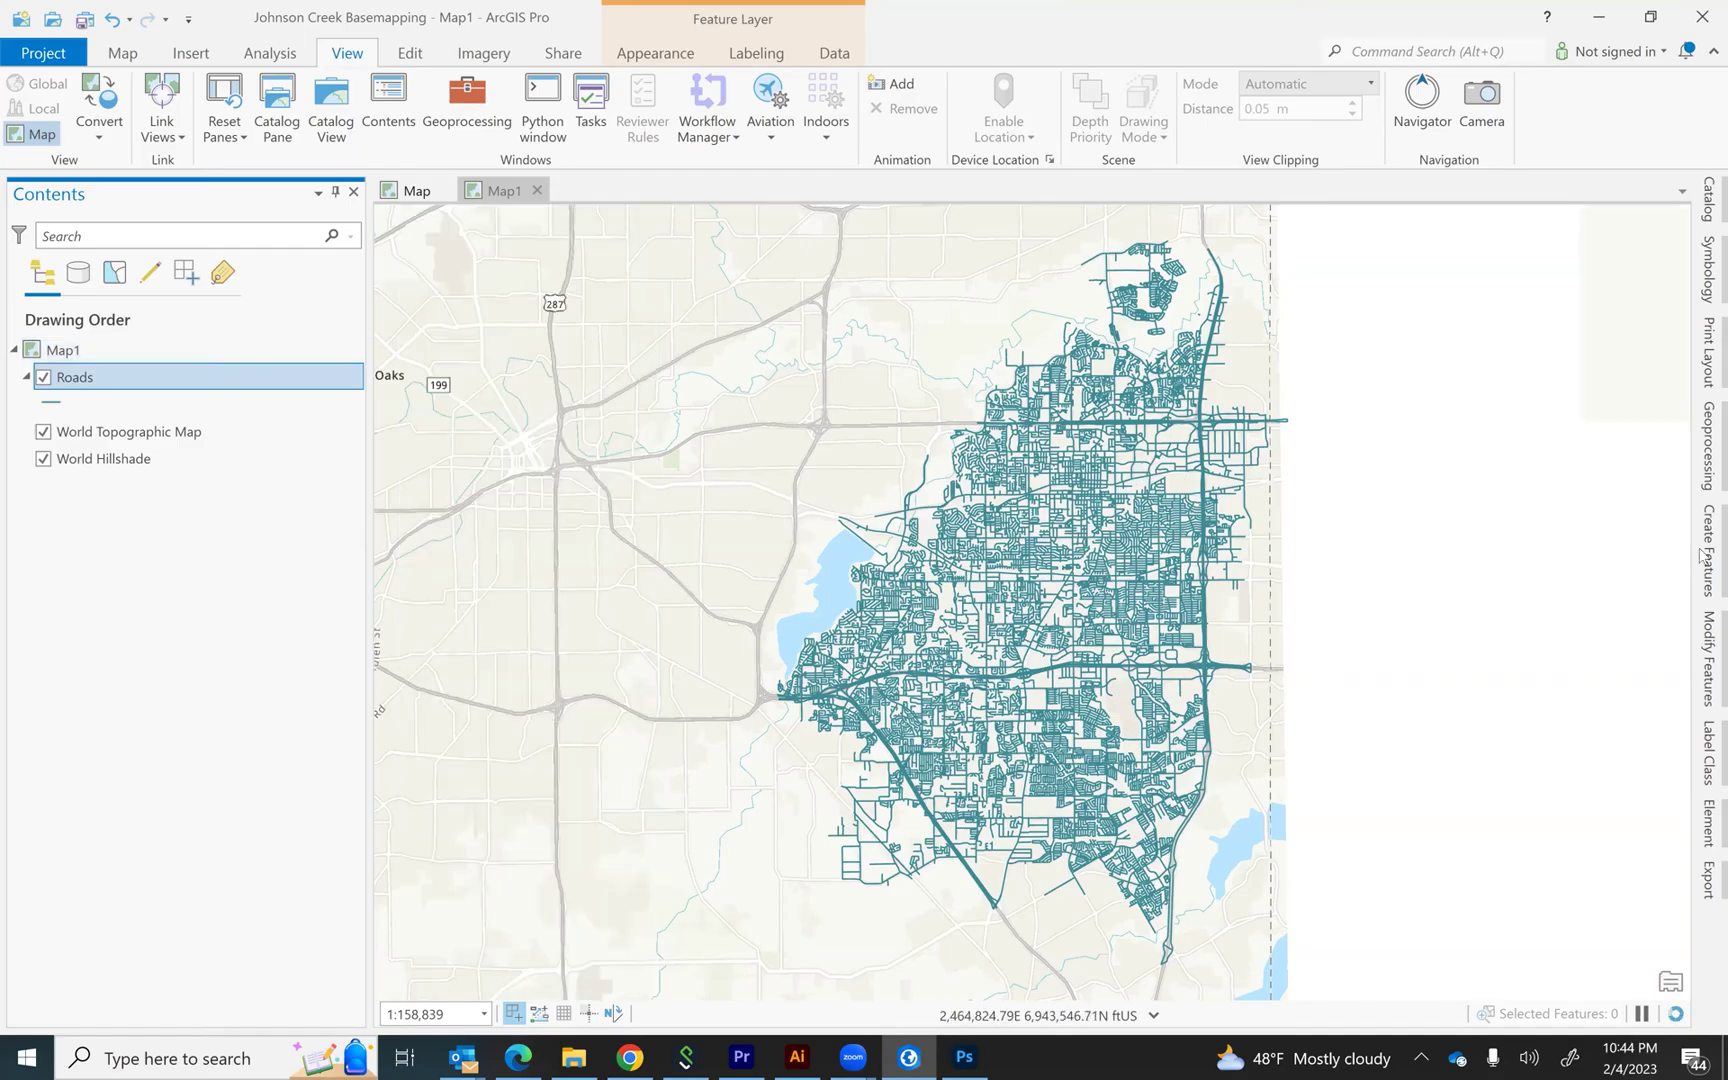
# Add Parks_Property.shp from the Catalog's Parks_Property folder to the map above Roads
pyautogui.click(1706, 672)
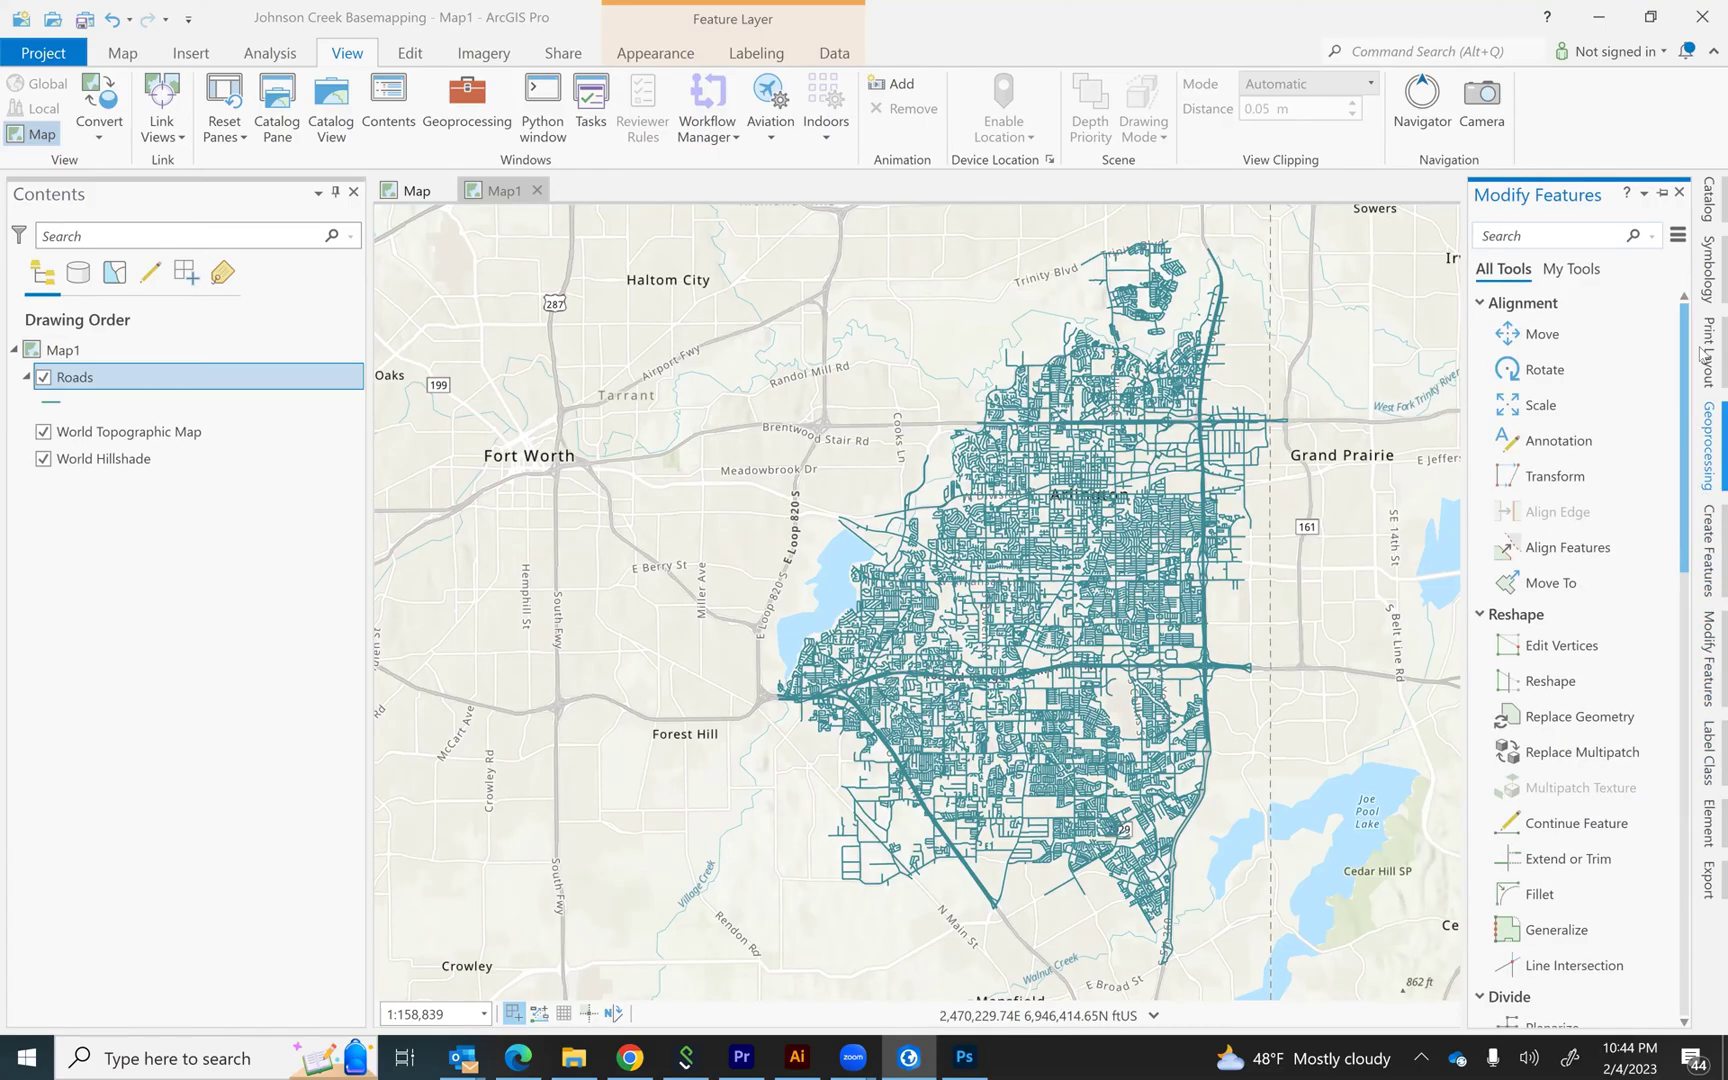
pyautogui.click(1707, 200)
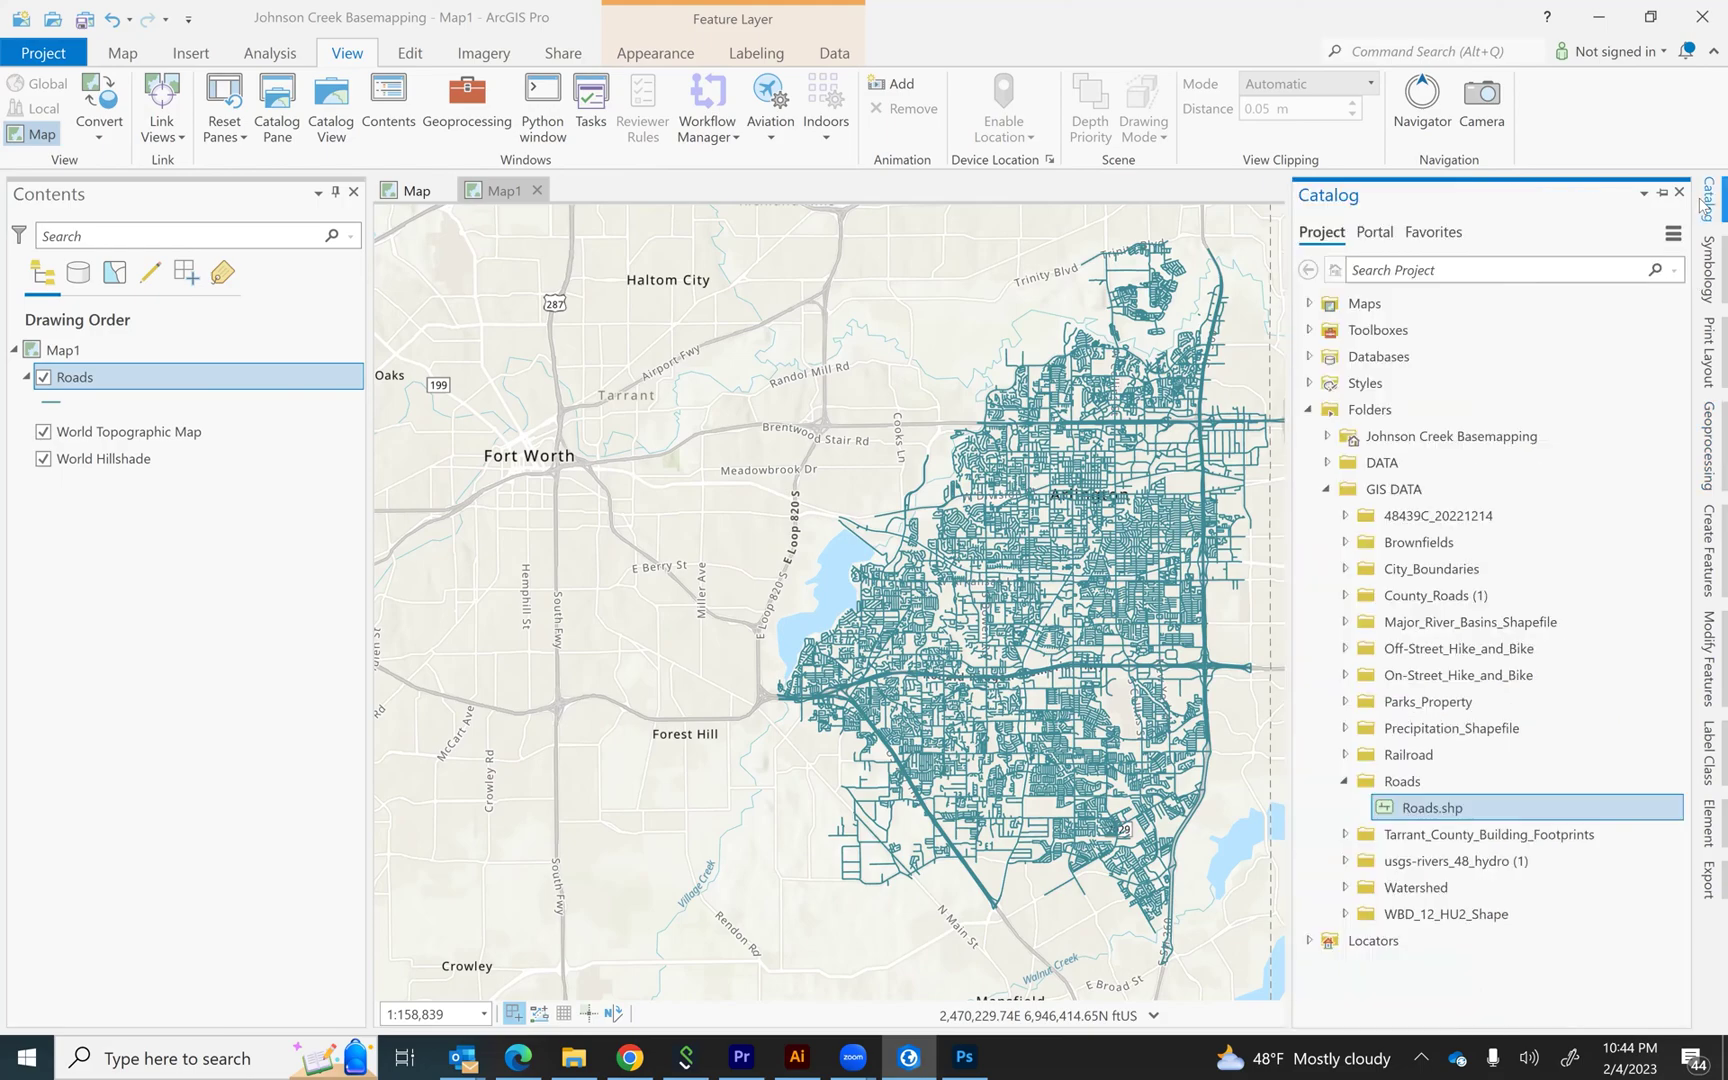
pyautogui.click(1345, 702)
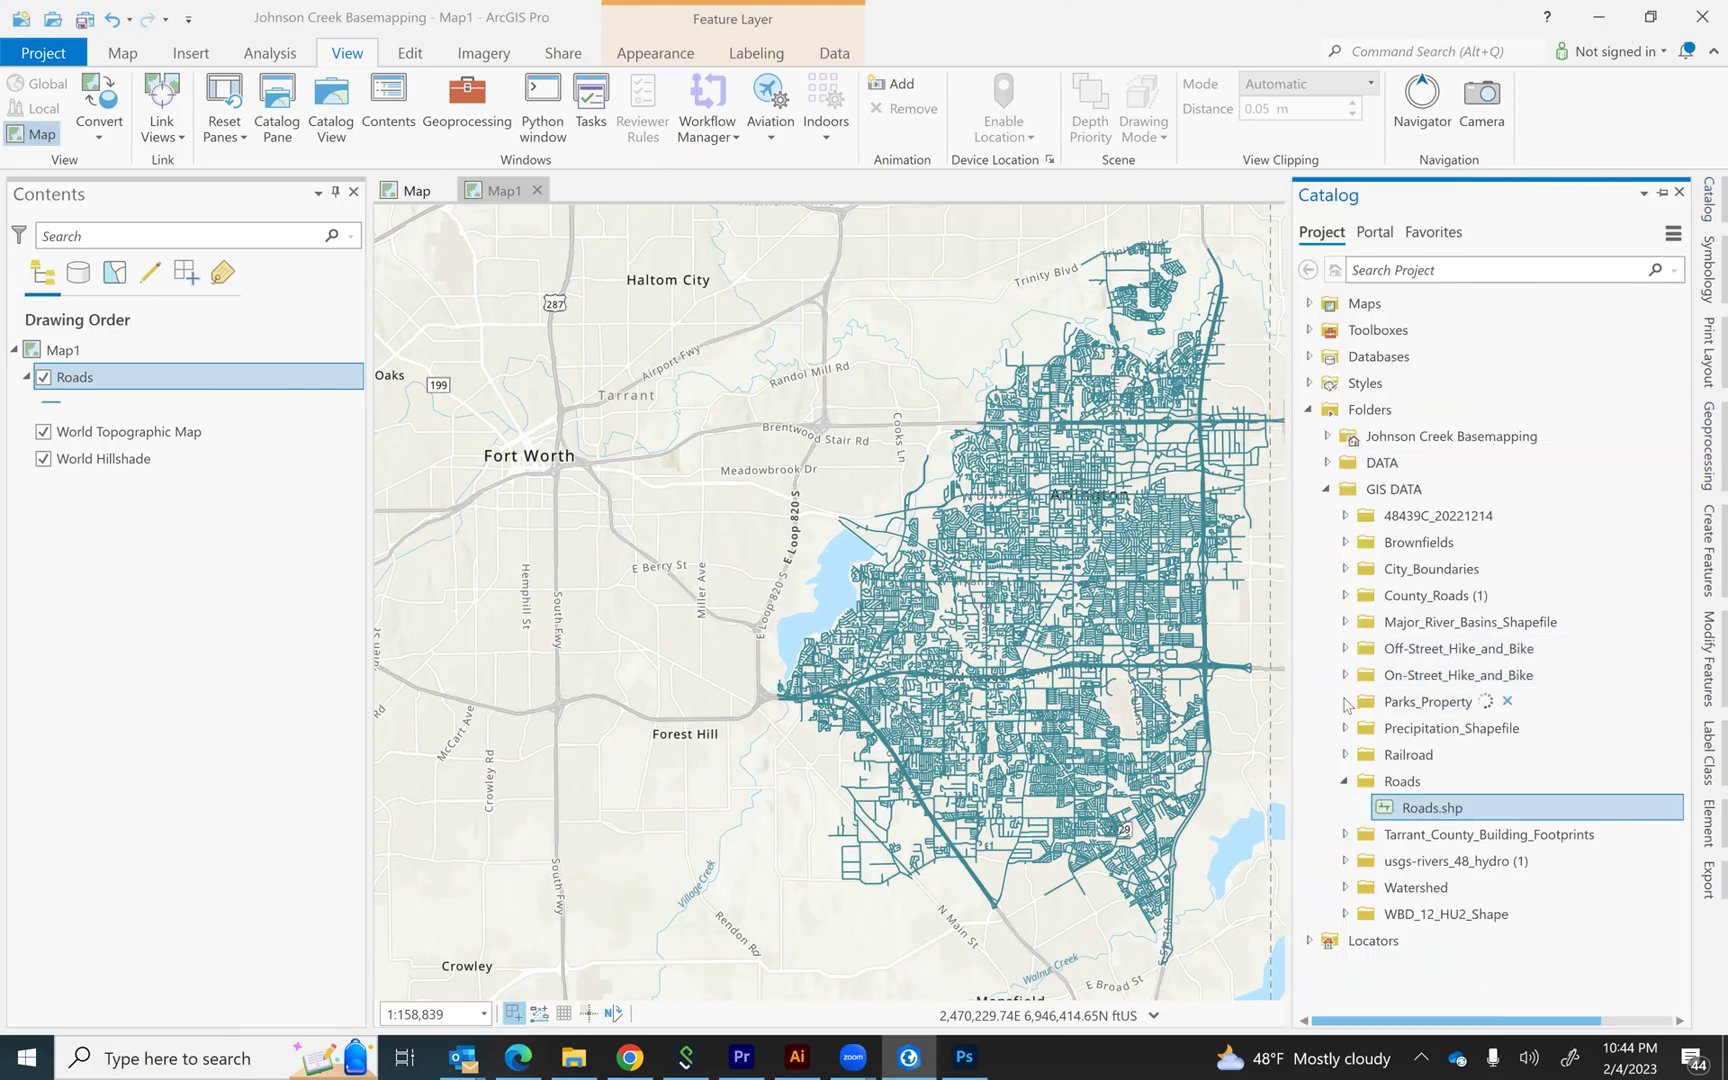
pyautogui.moveTo(1400, 729); pyautogui.dragTo(211, 371)
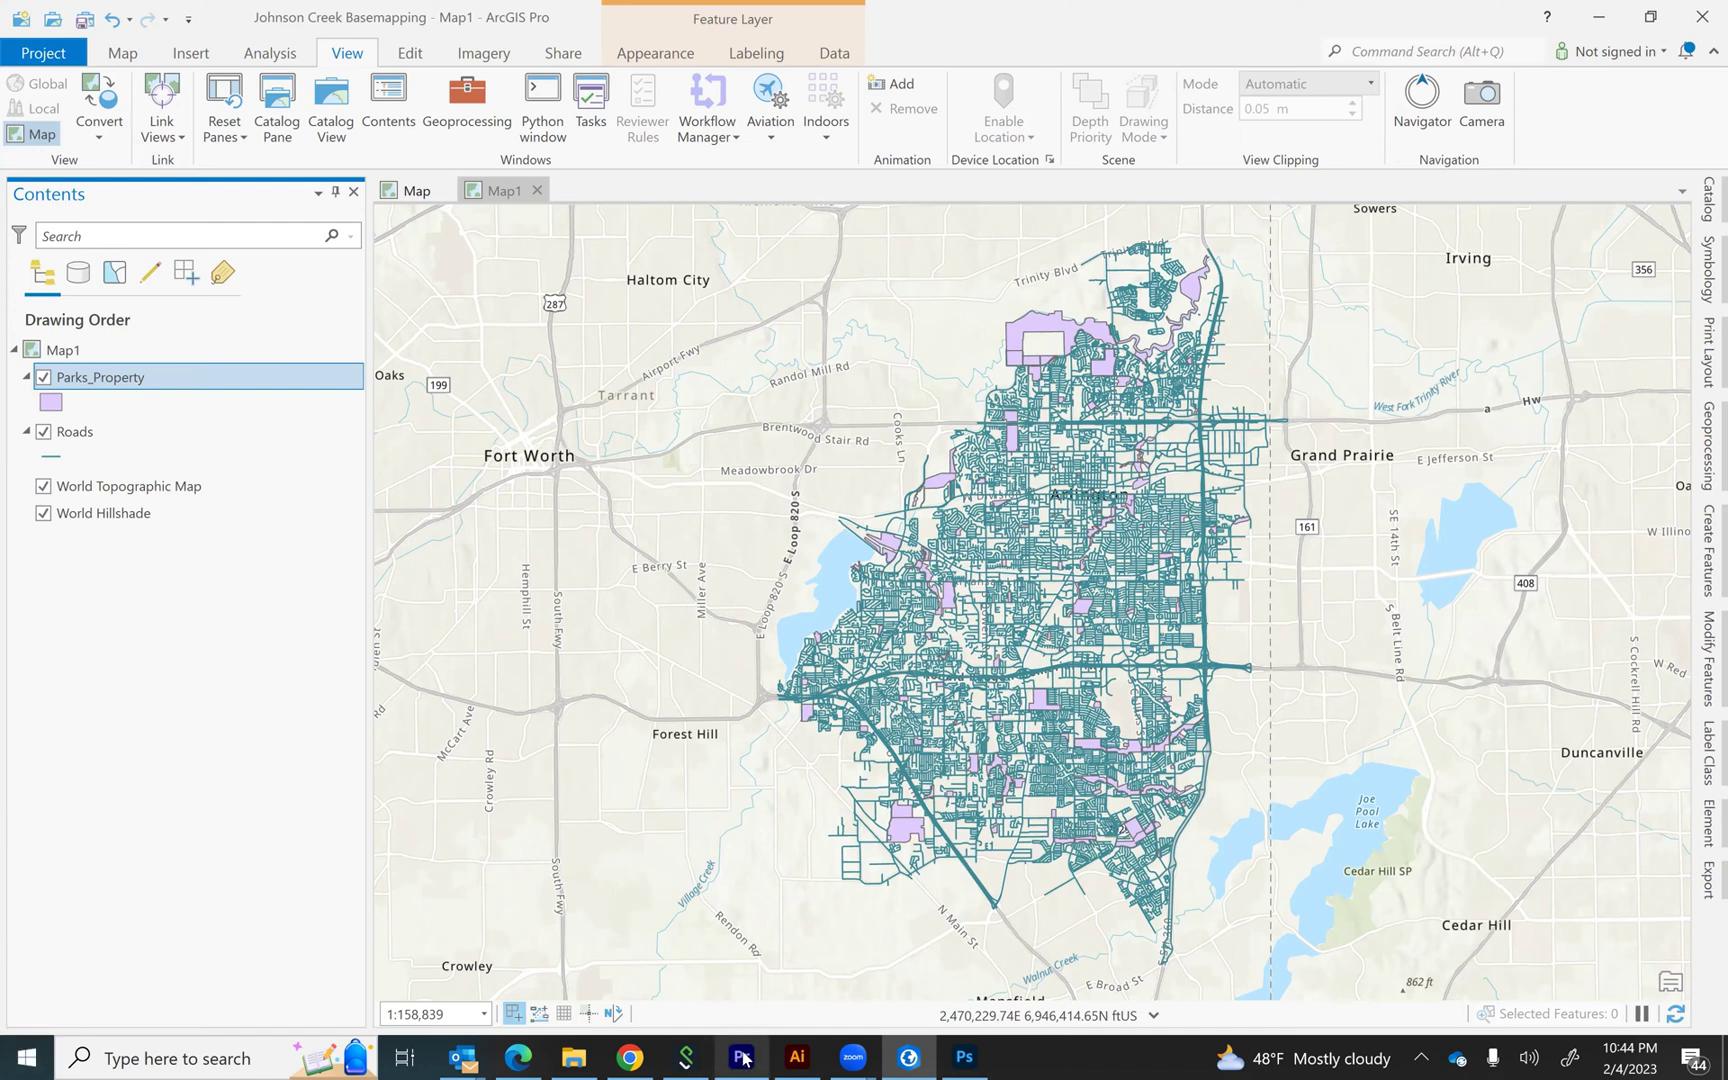
# In File Explorer, open GIS DATA > On-Street_Hike_and_Bike and select all five files
pyautogui.click(576, 1058)
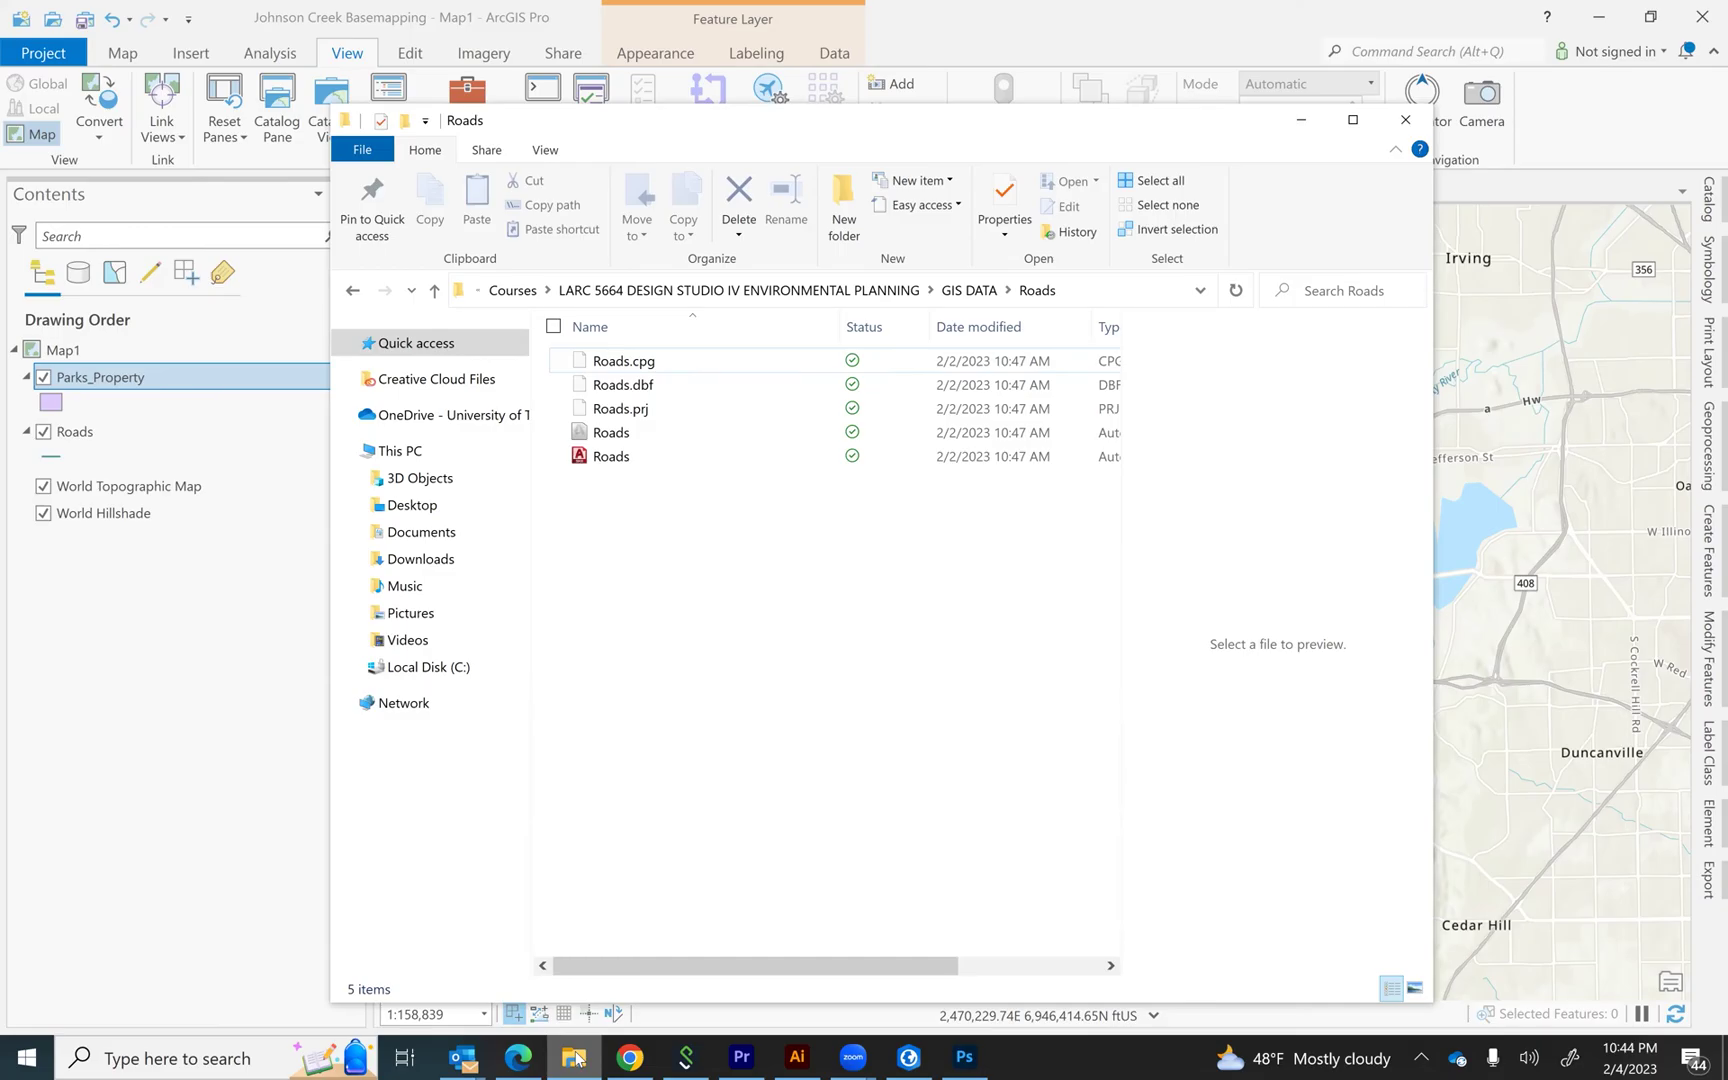
pyautogui.click(970, 290)
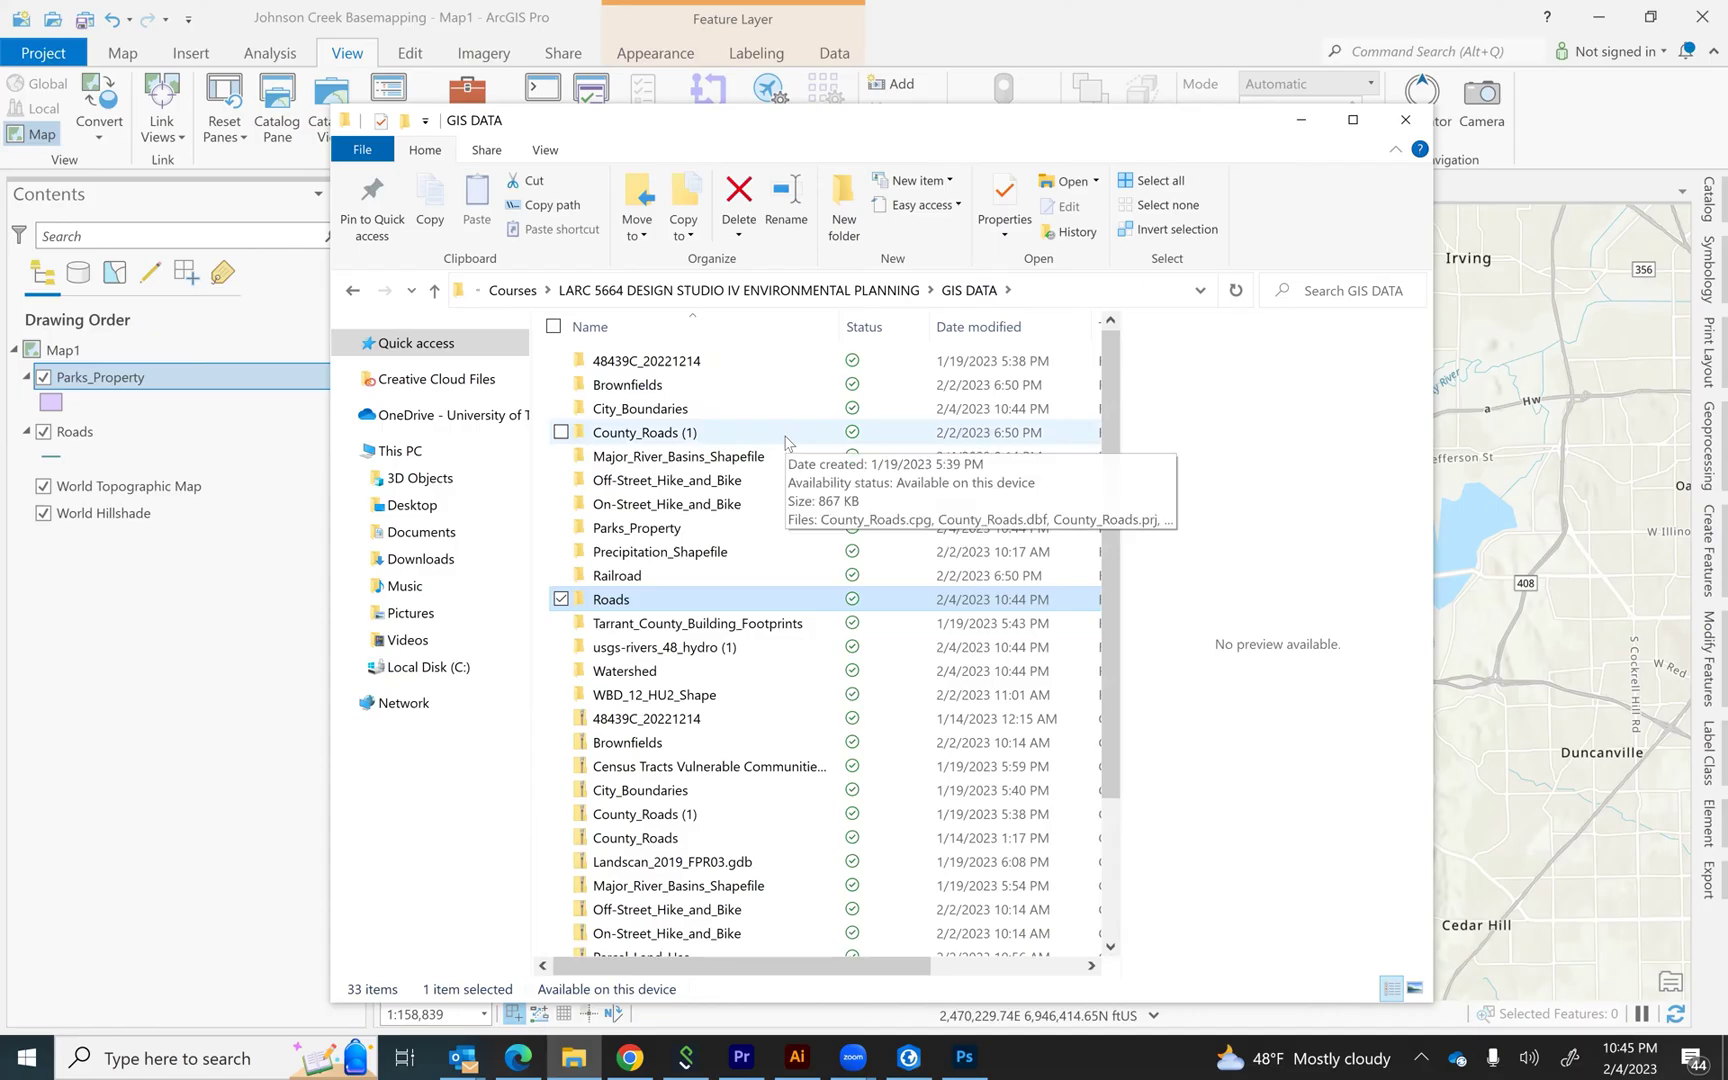
pyautogui.doubleClick(747, 416)
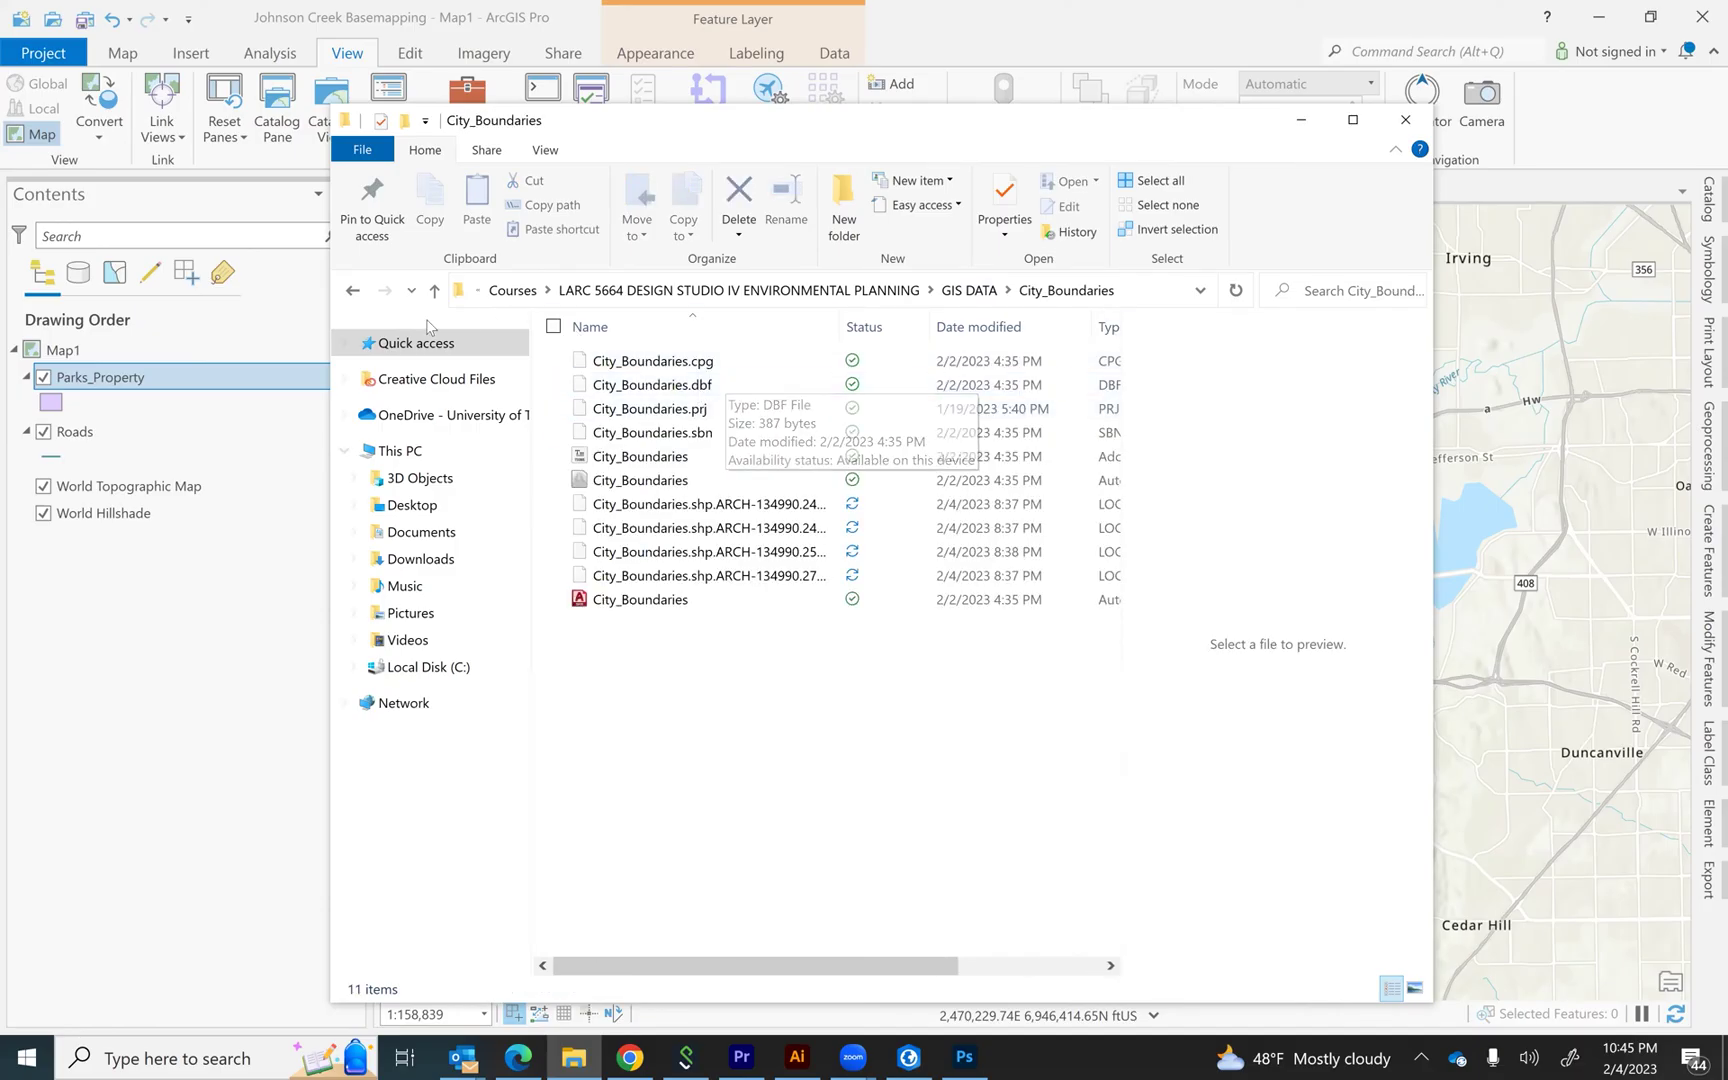
pyautogui.click(354, 291)
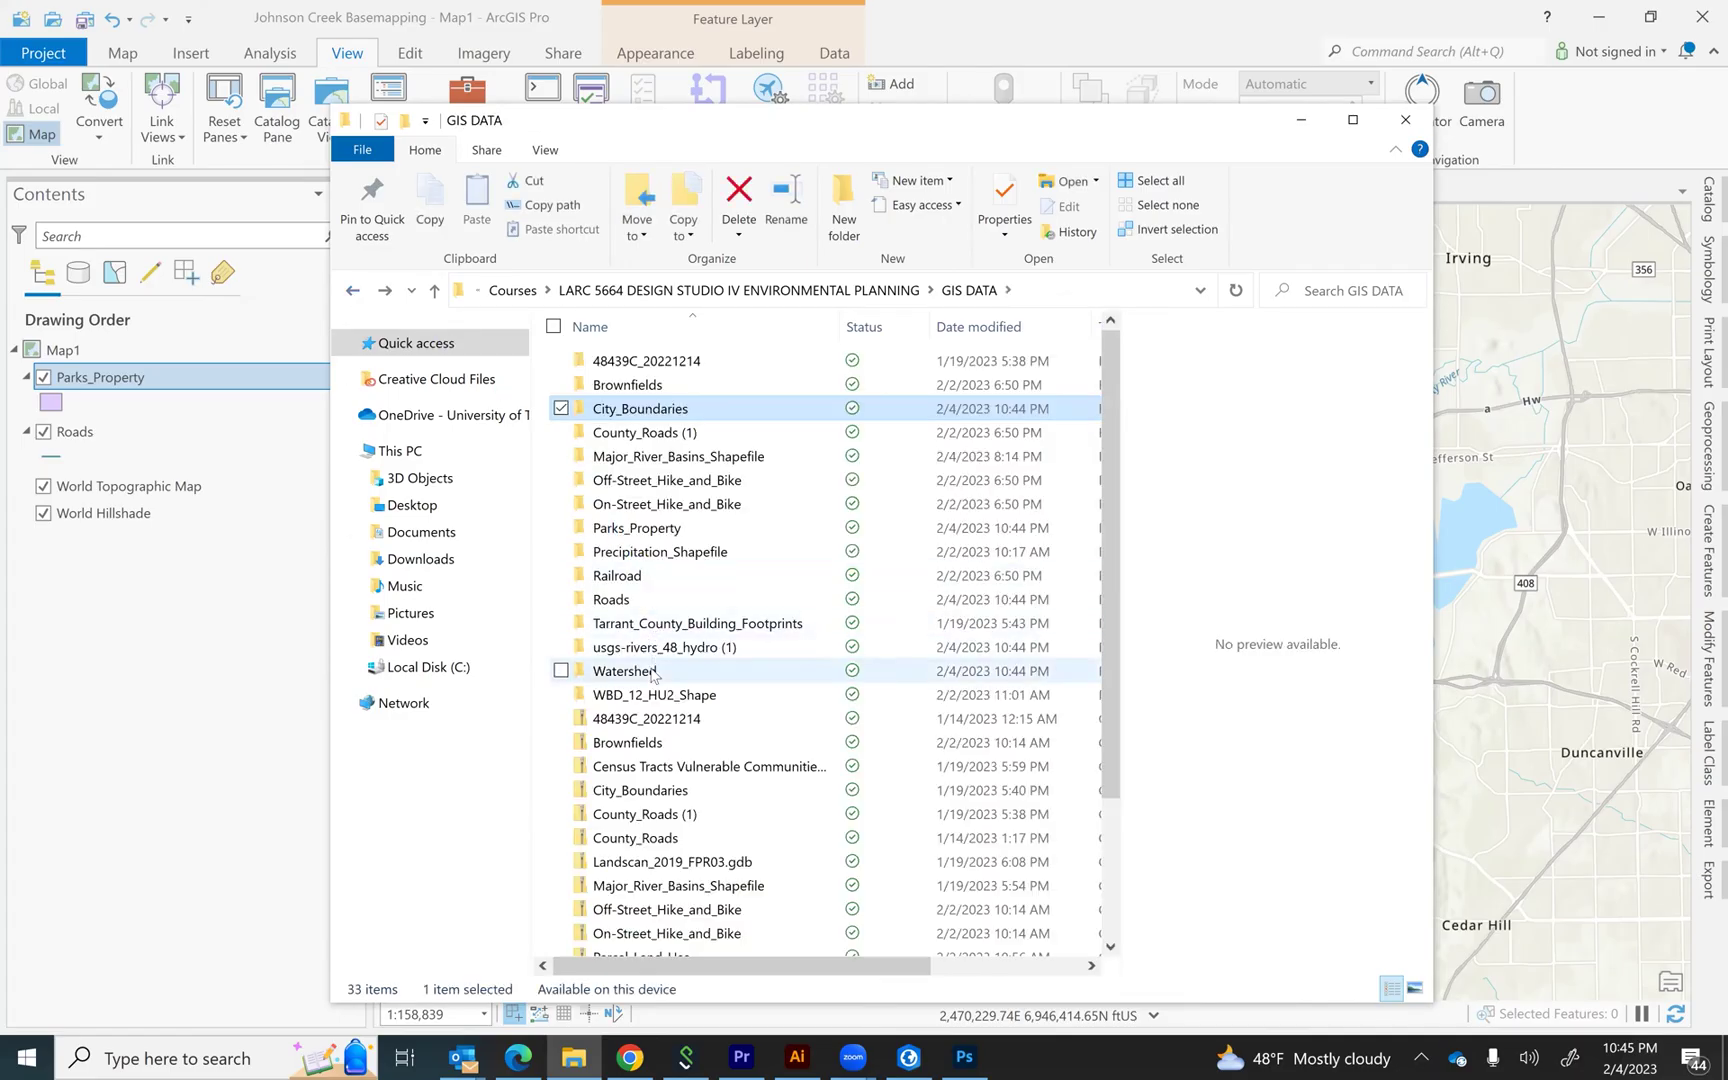
pyautogui.click(642, 503)
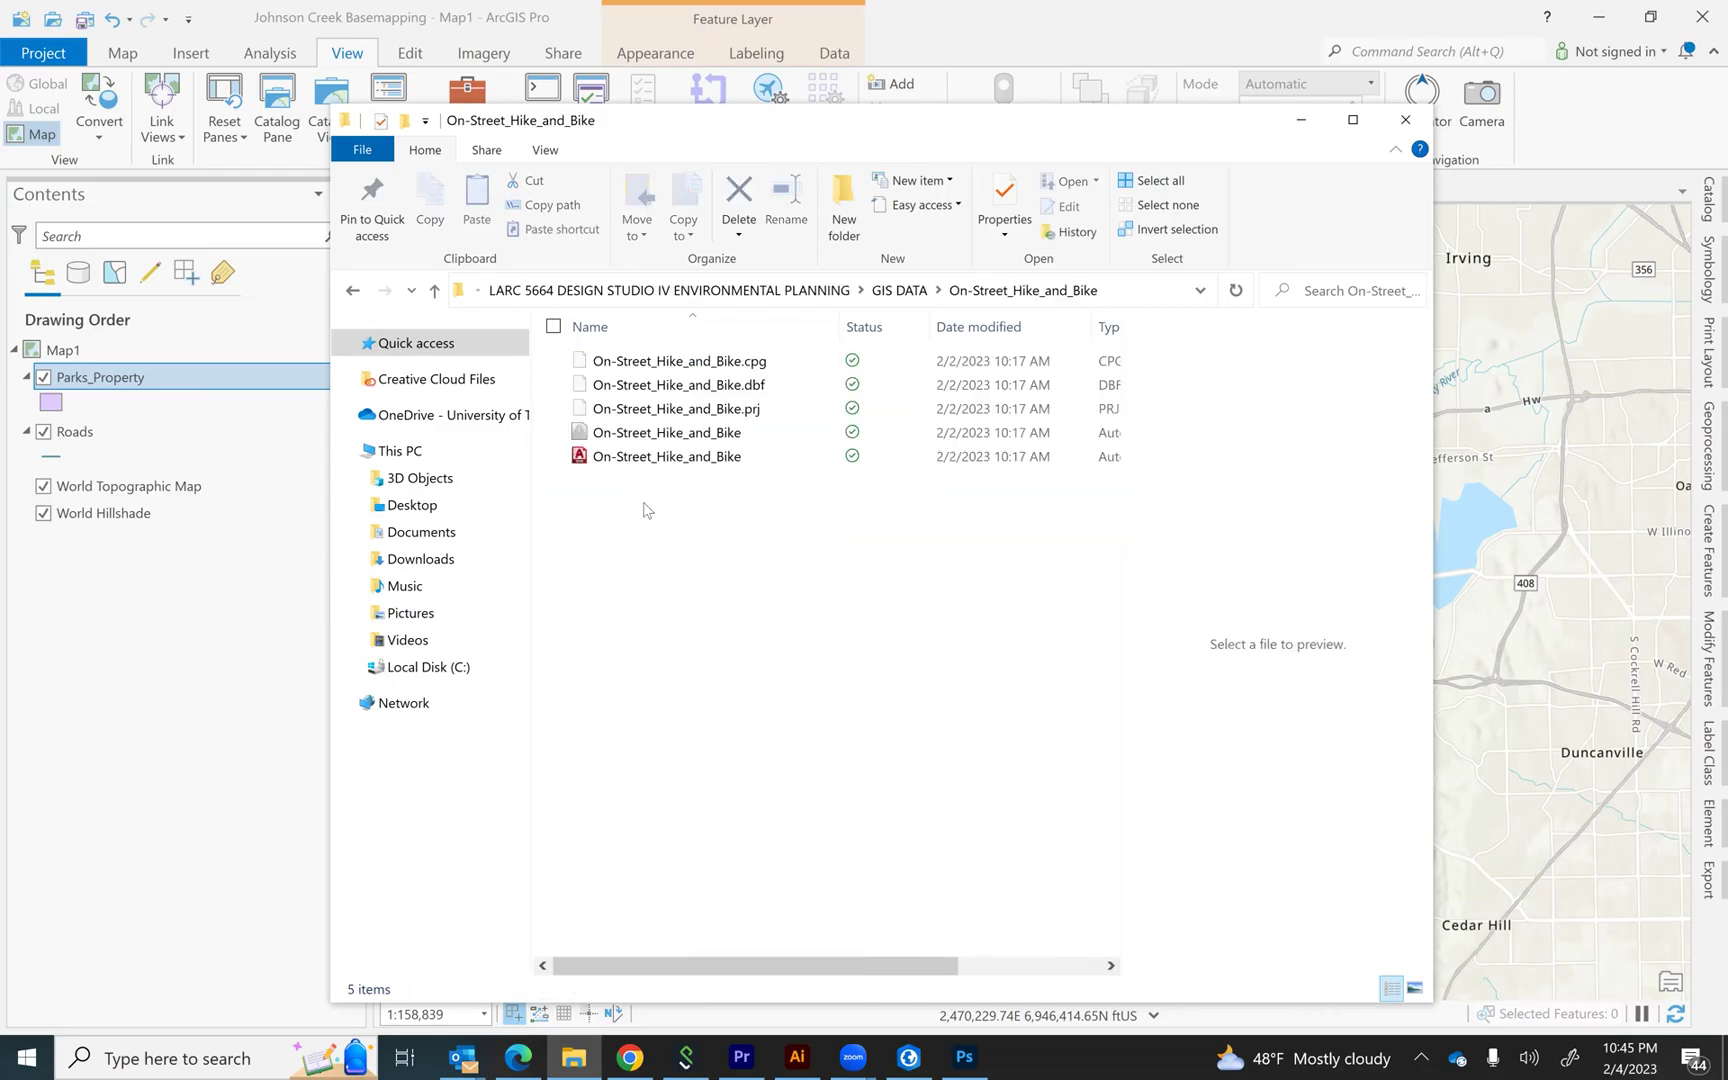
pyautogui.moveTo(640, 500); pyautogui.dragTo(633, 452)
pyautogui.moveTo(622, 374); pyautogui.dragTo(622, 358)
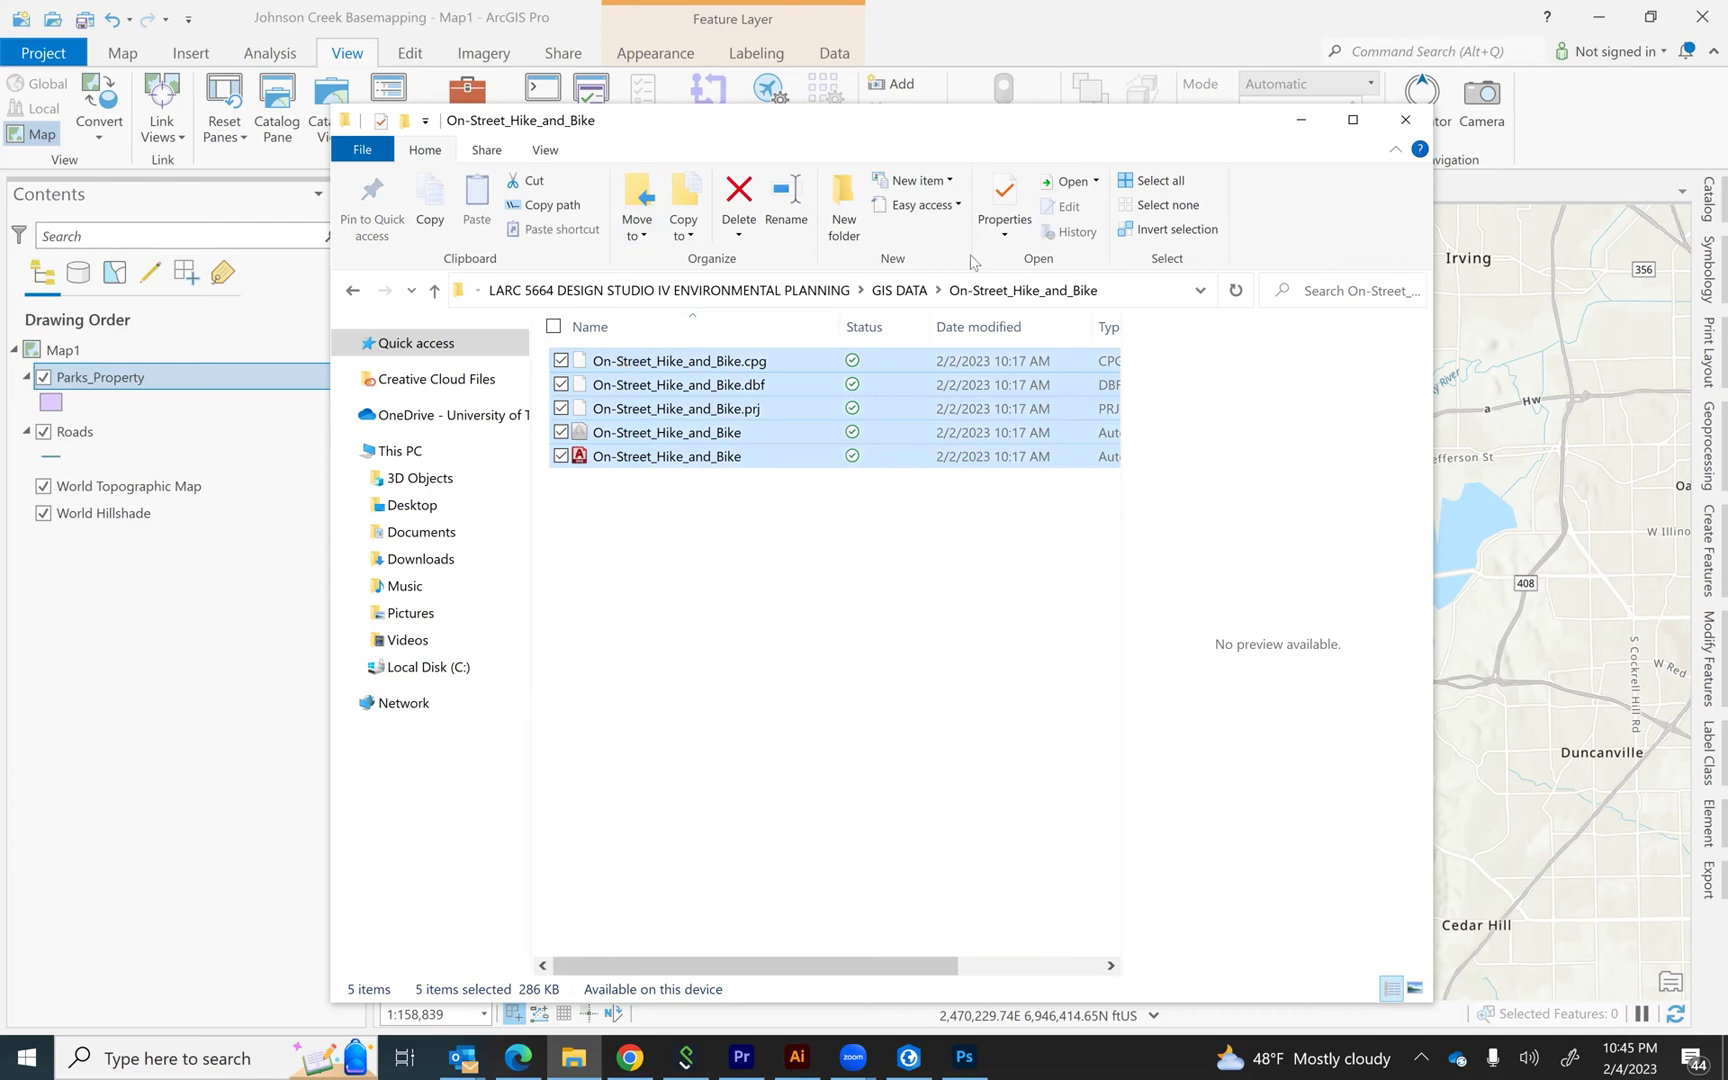
# Drag the selected On-Street_Hike_and_Bike files into ArcGIS Pro's map as the top layer
pyautogui.moveTo(1100, 133); pyautogui.dragTo(1426, 135)
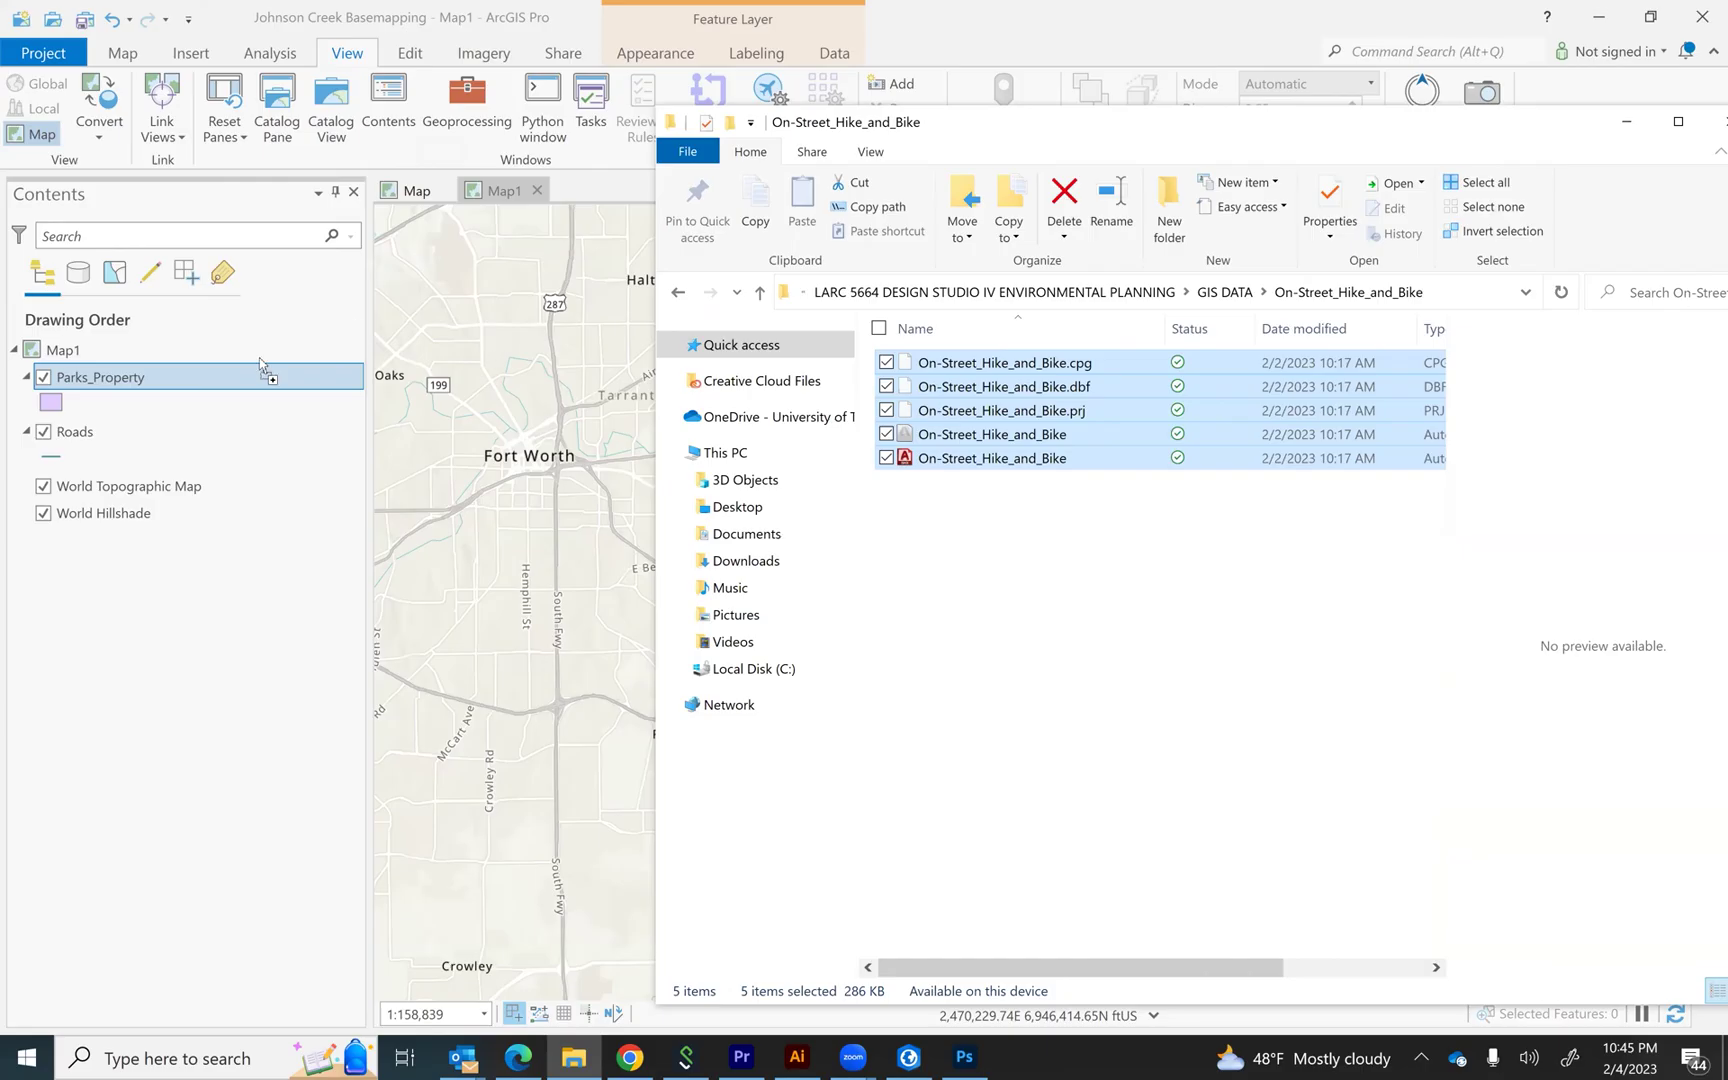
pyautogui.moveTo(256, 357); pyautogui.dragTo(232, 699)
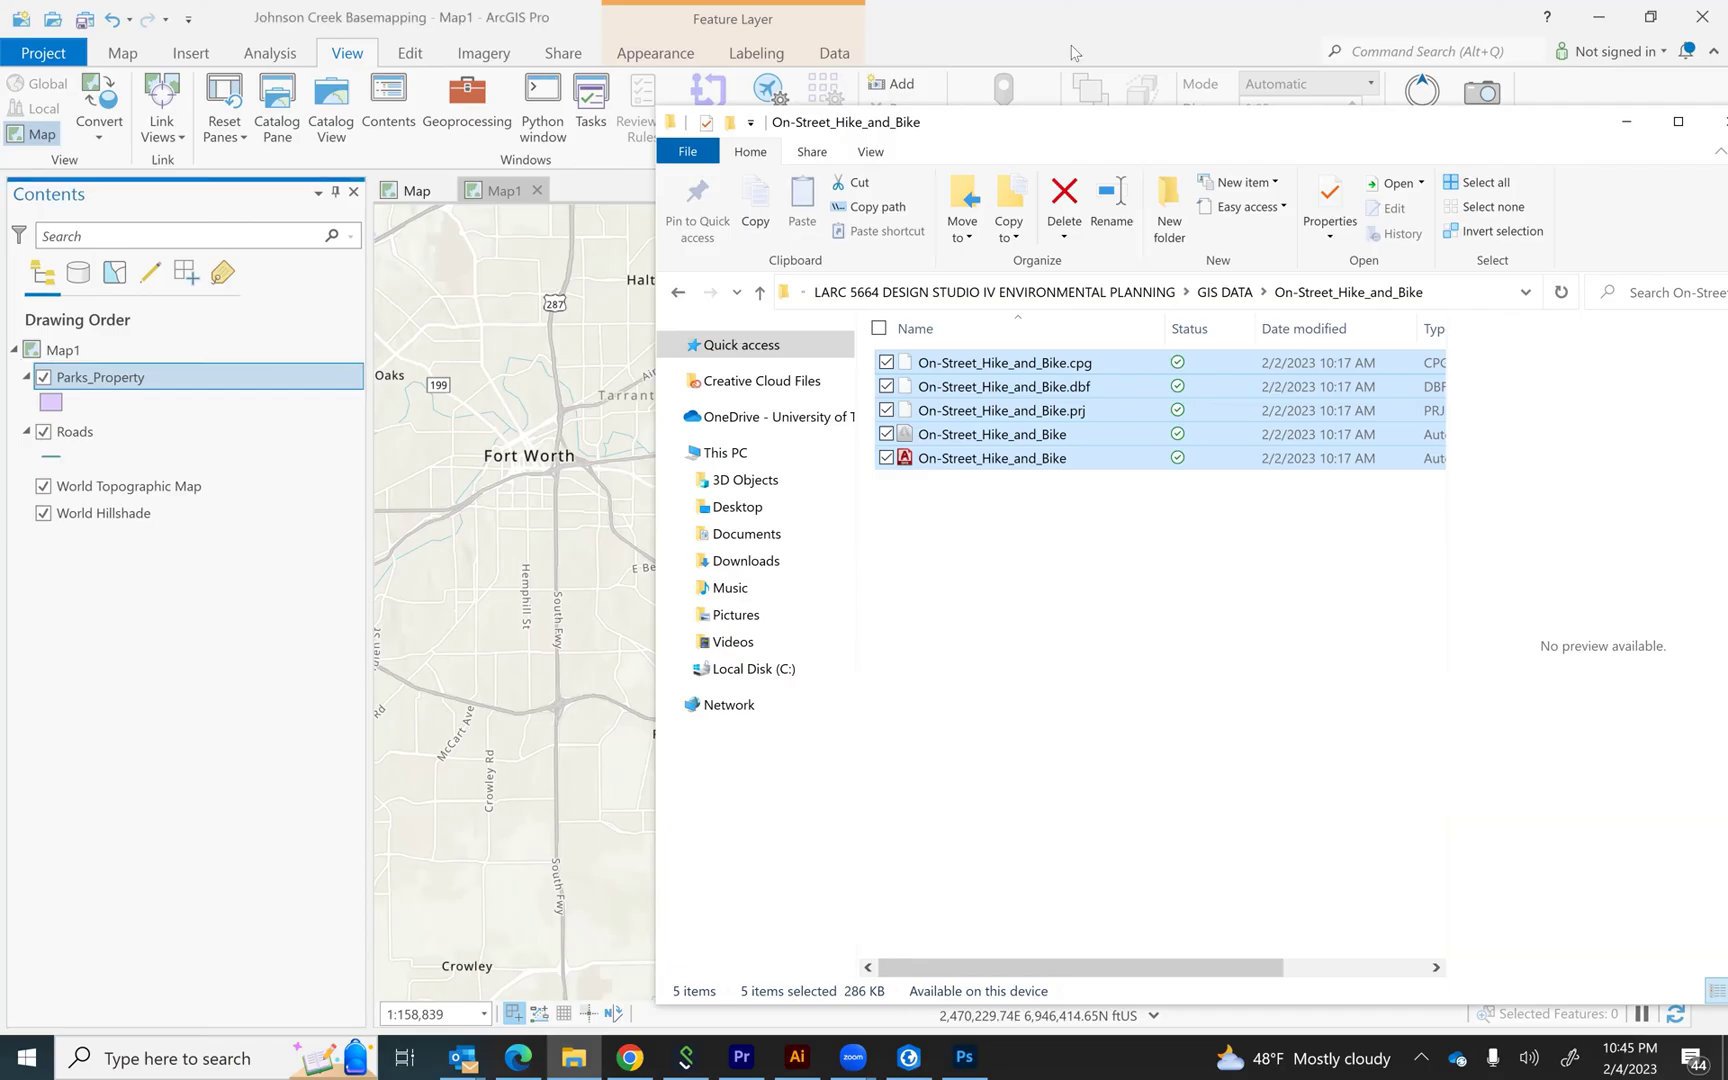
pyautogui.click(1073, 52)
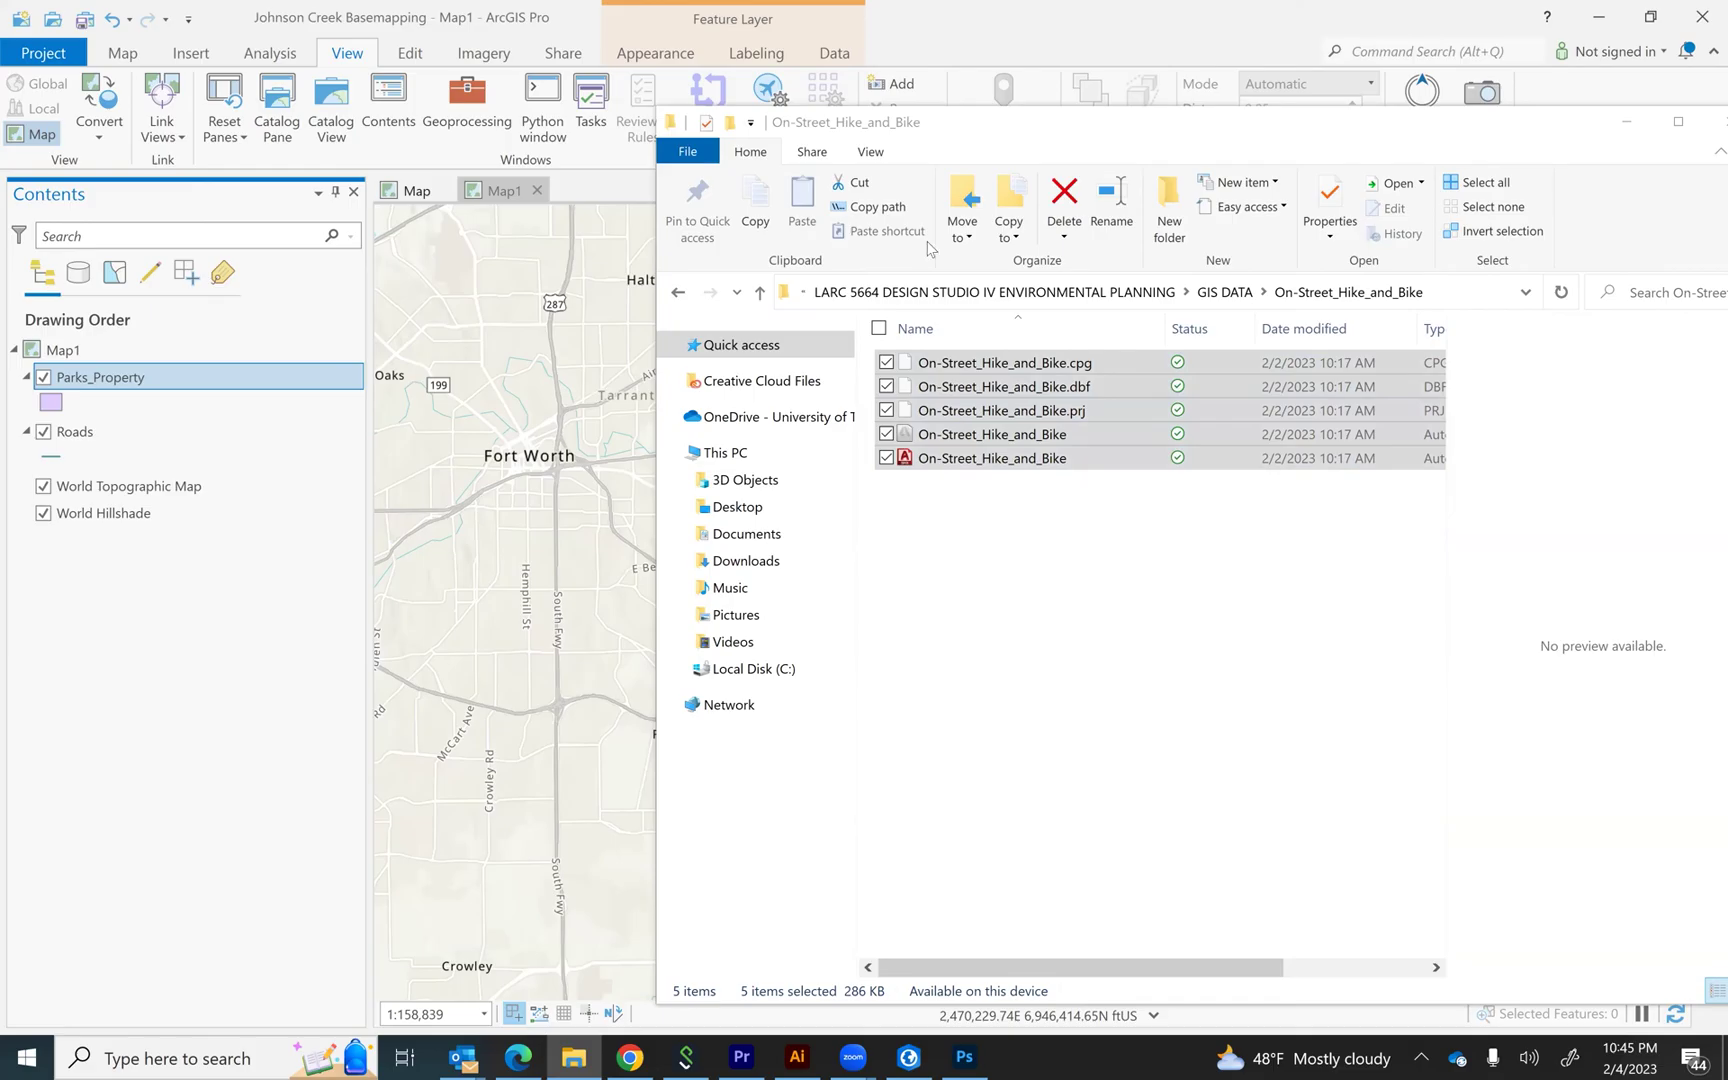
pyautogui.moveTo(930, 248); pyautogui.dragTo(1087, 230)
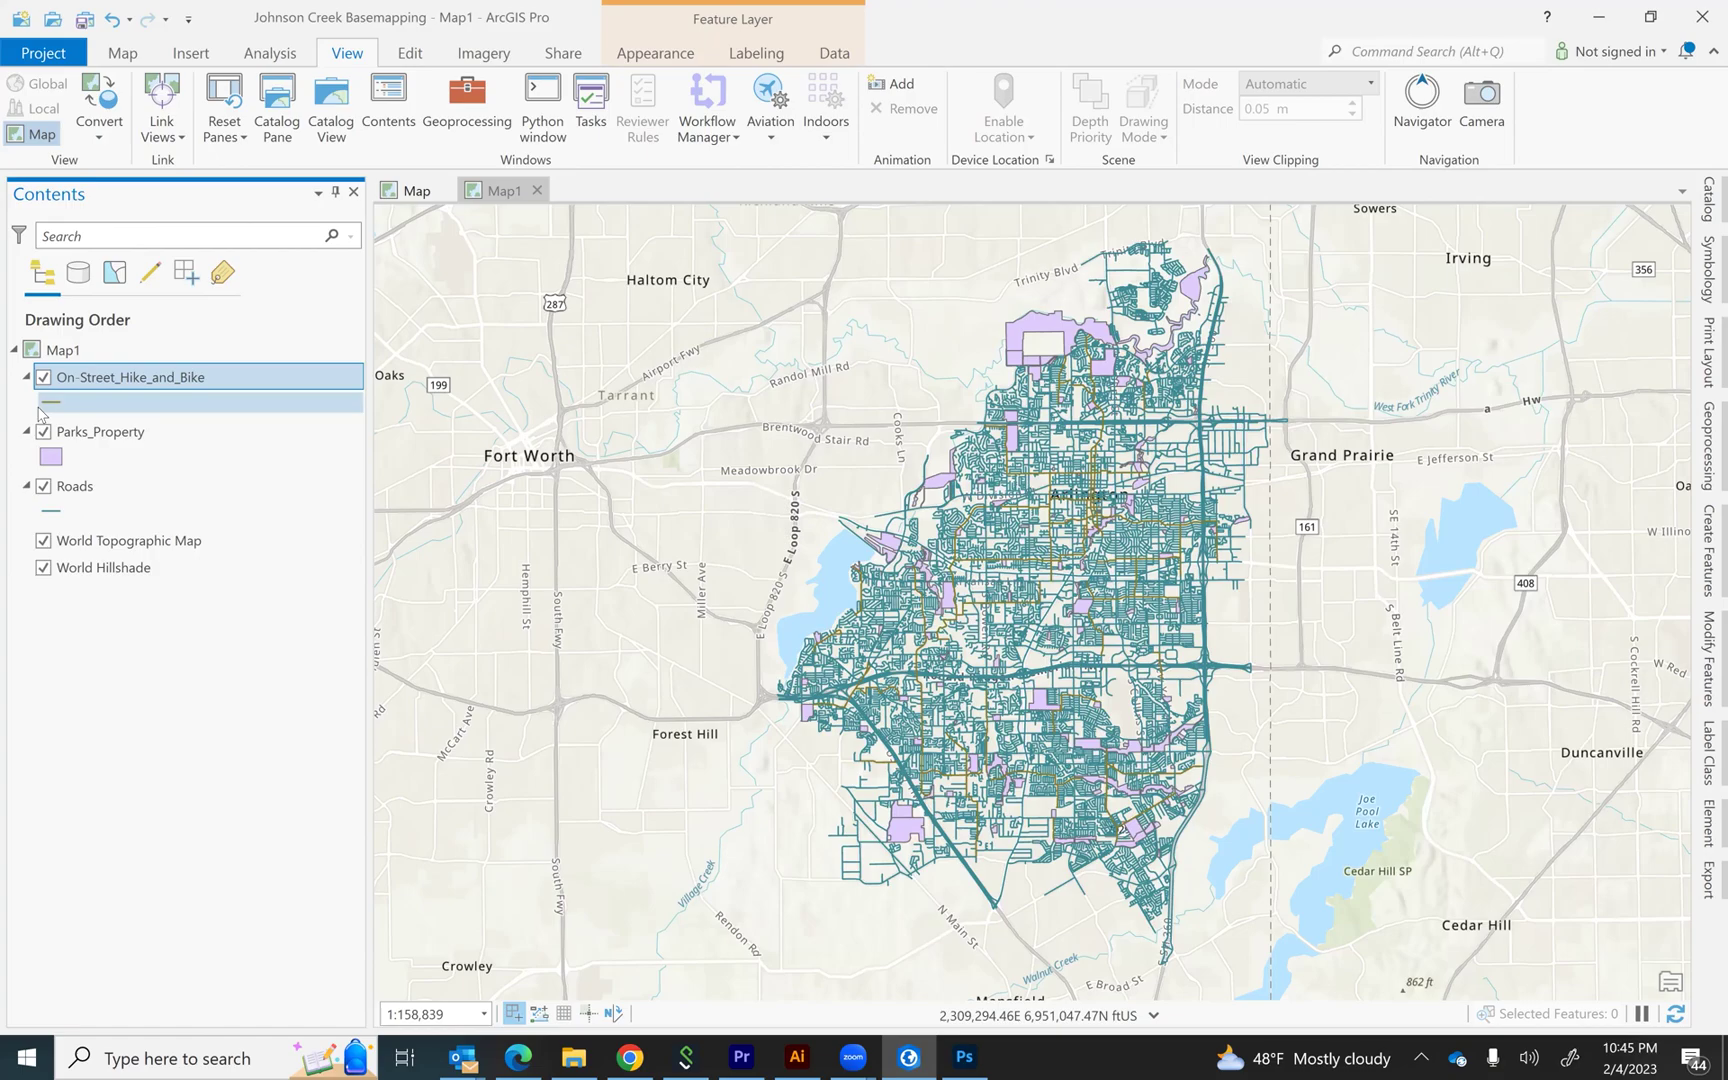
pyautogui.click(43, 487)
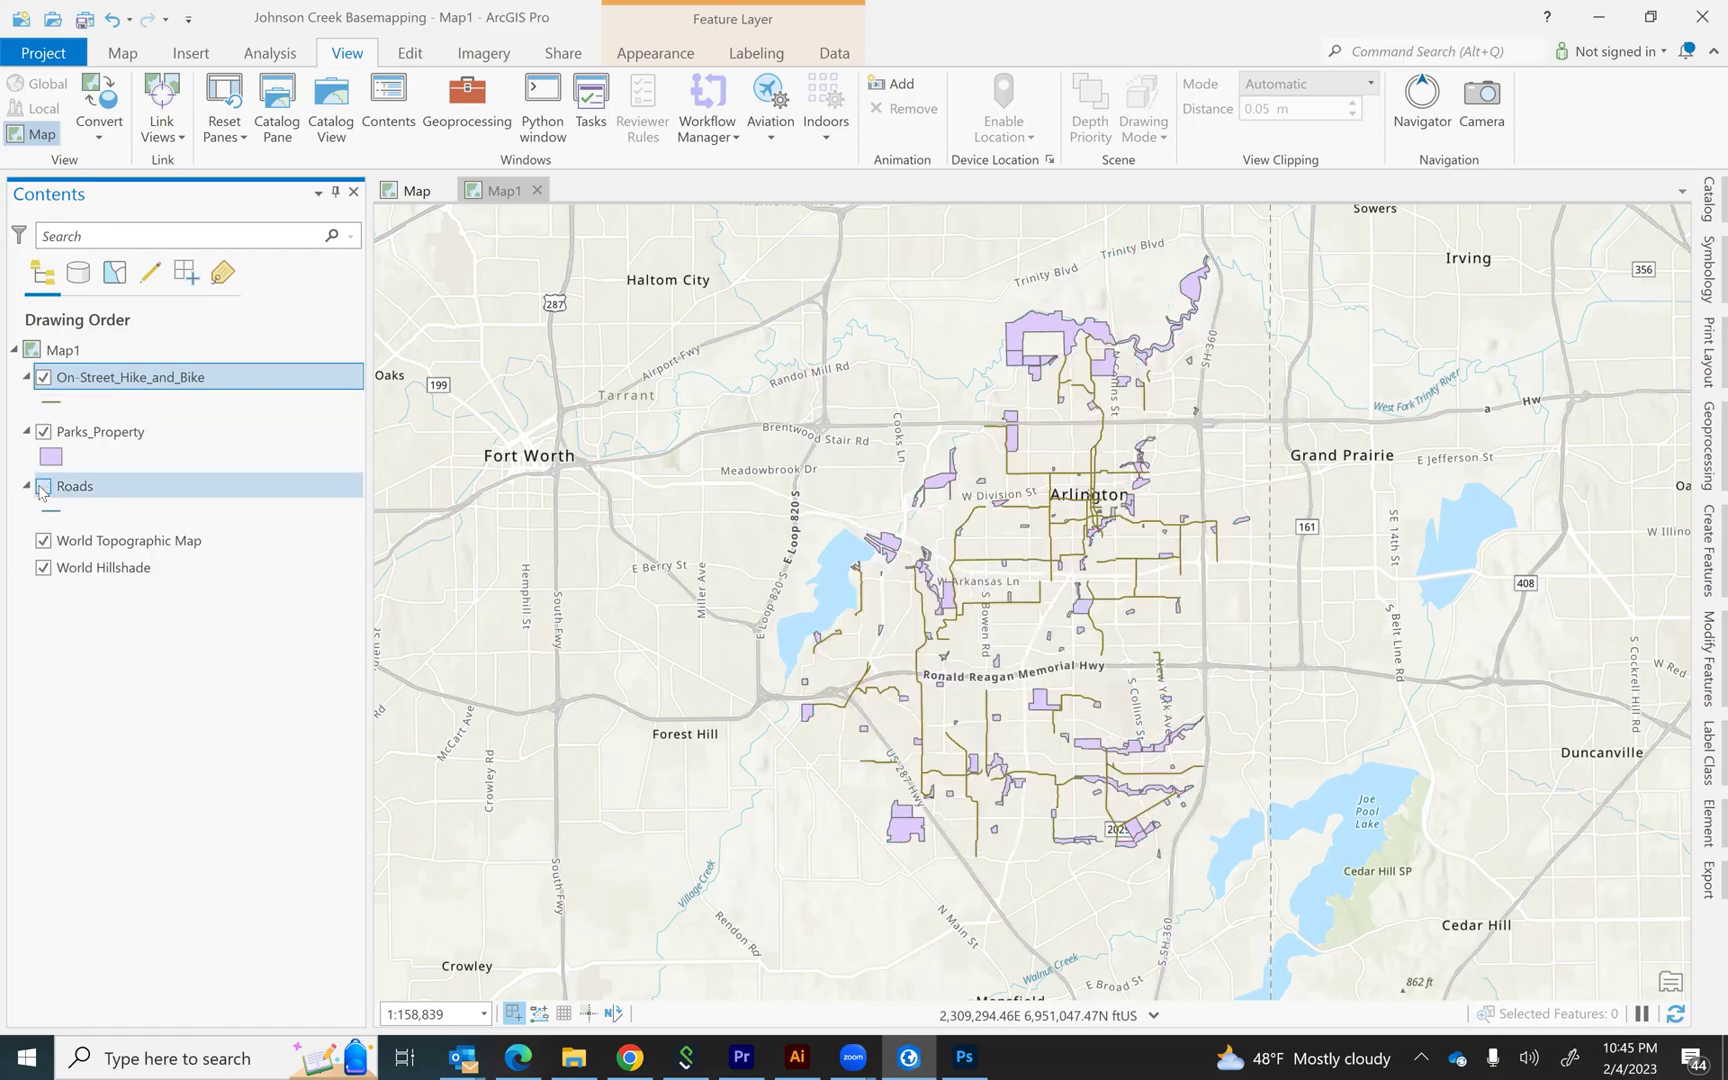
pyautogui.click(43, 487)
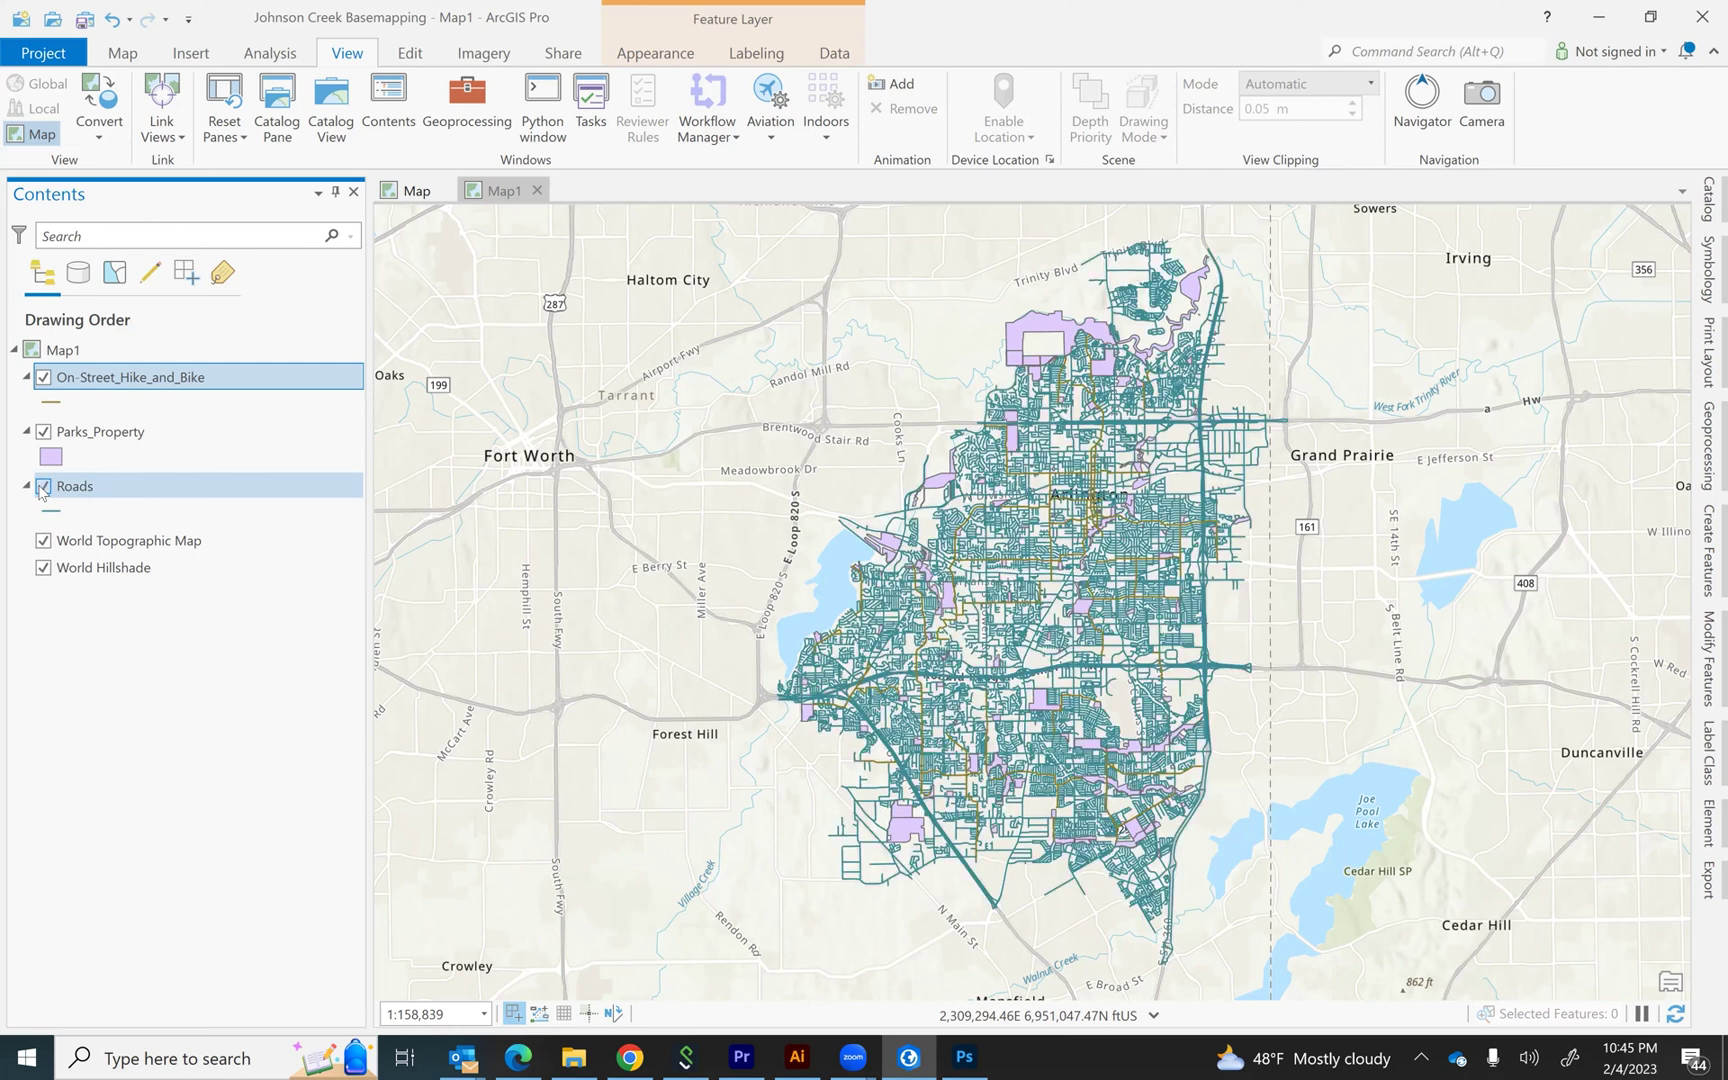
pyautogui.click(1707, 198)
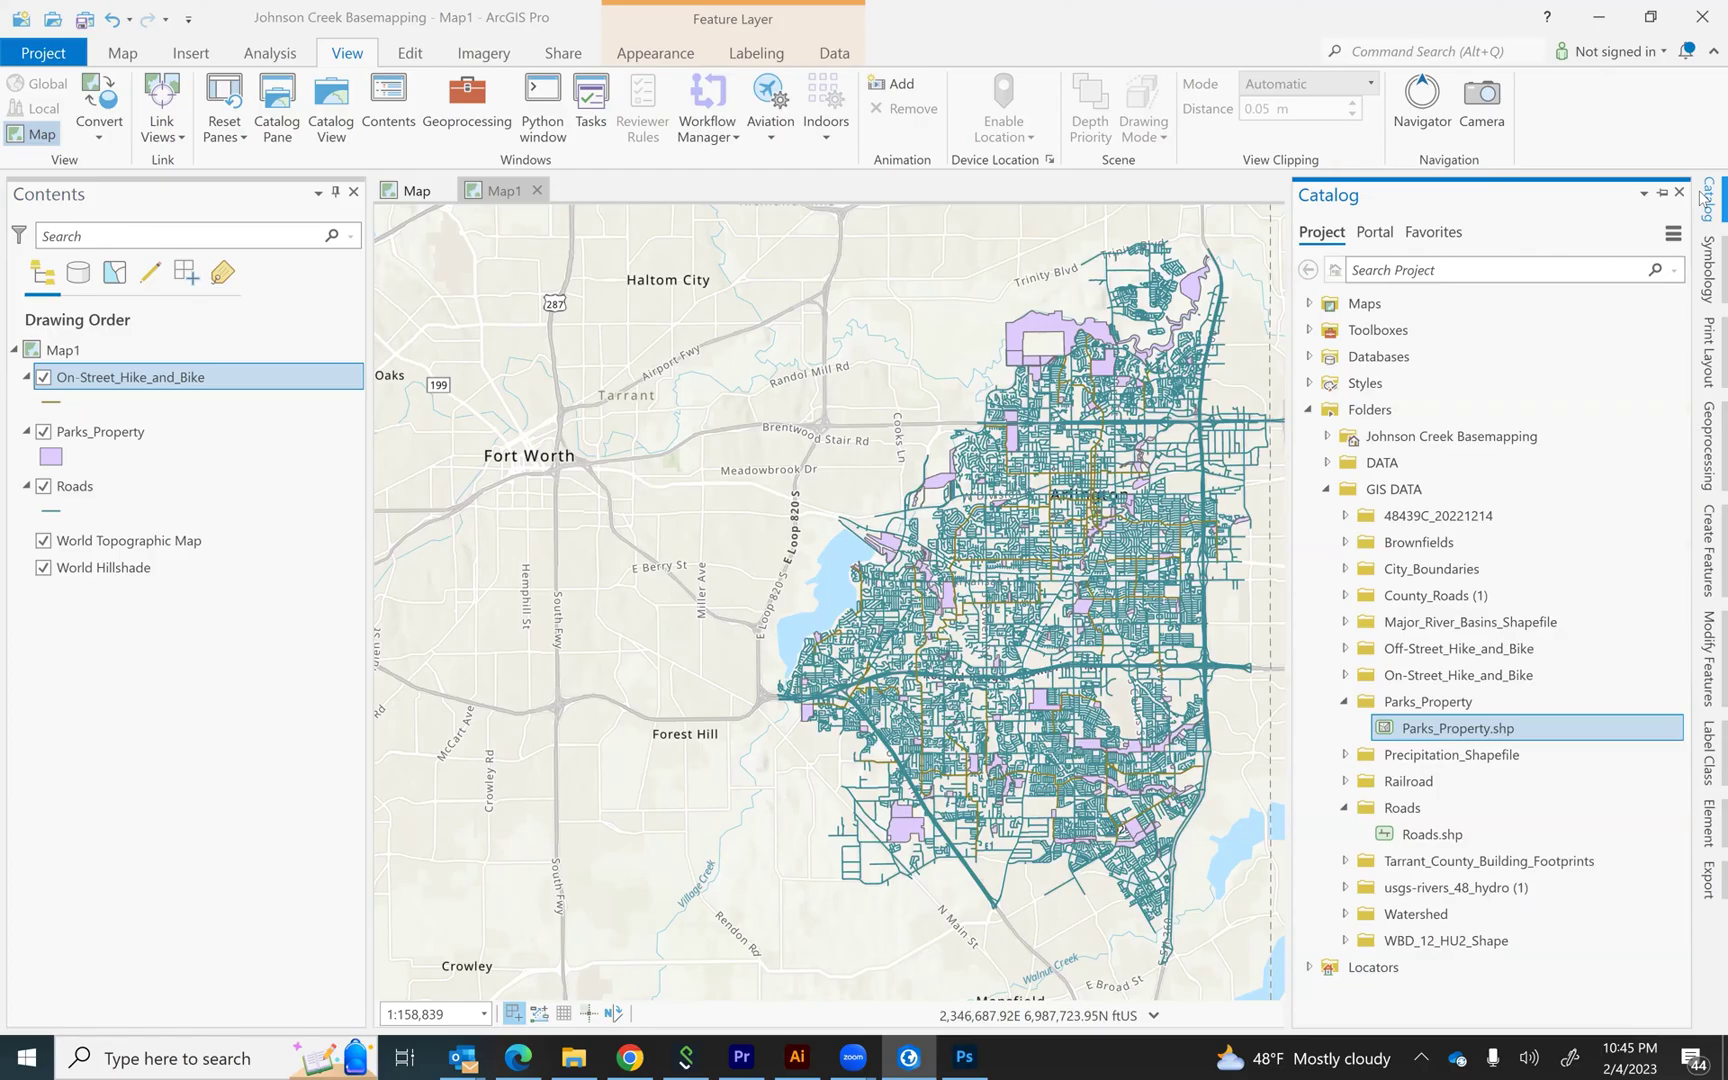
pyautogui.click(567, 1058)
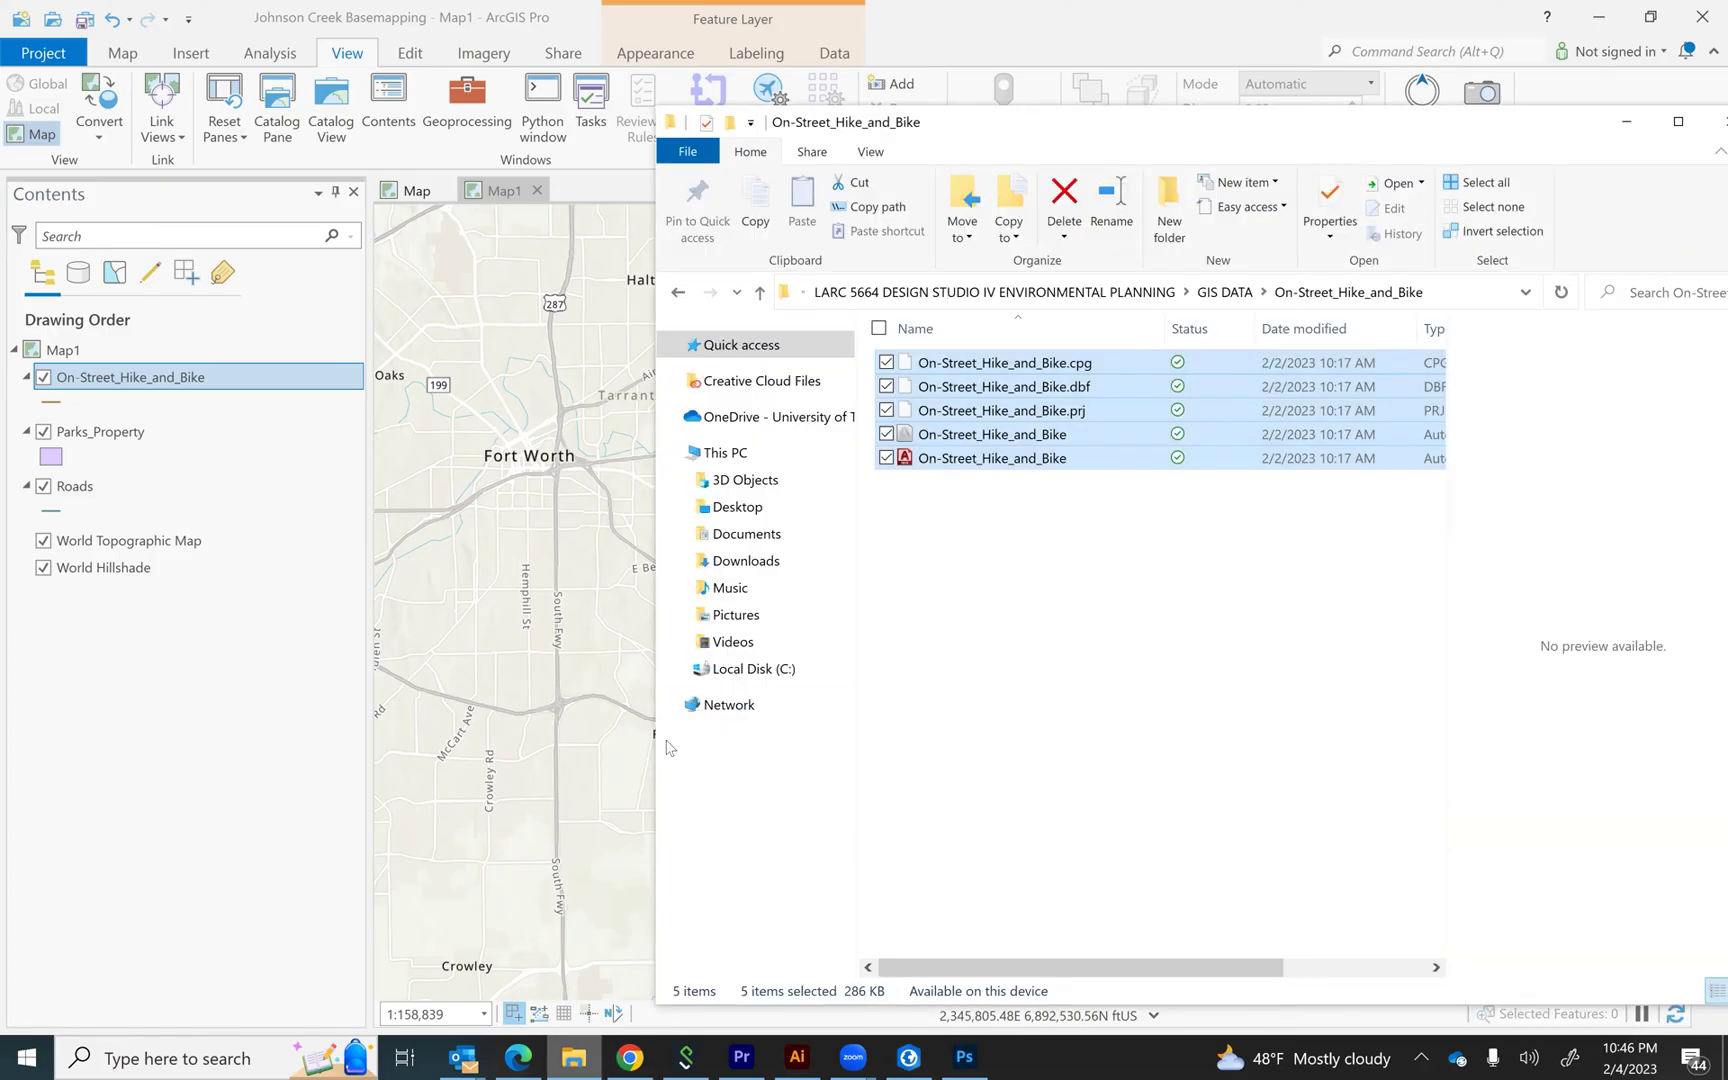
pyautogui.click(1122, 32)
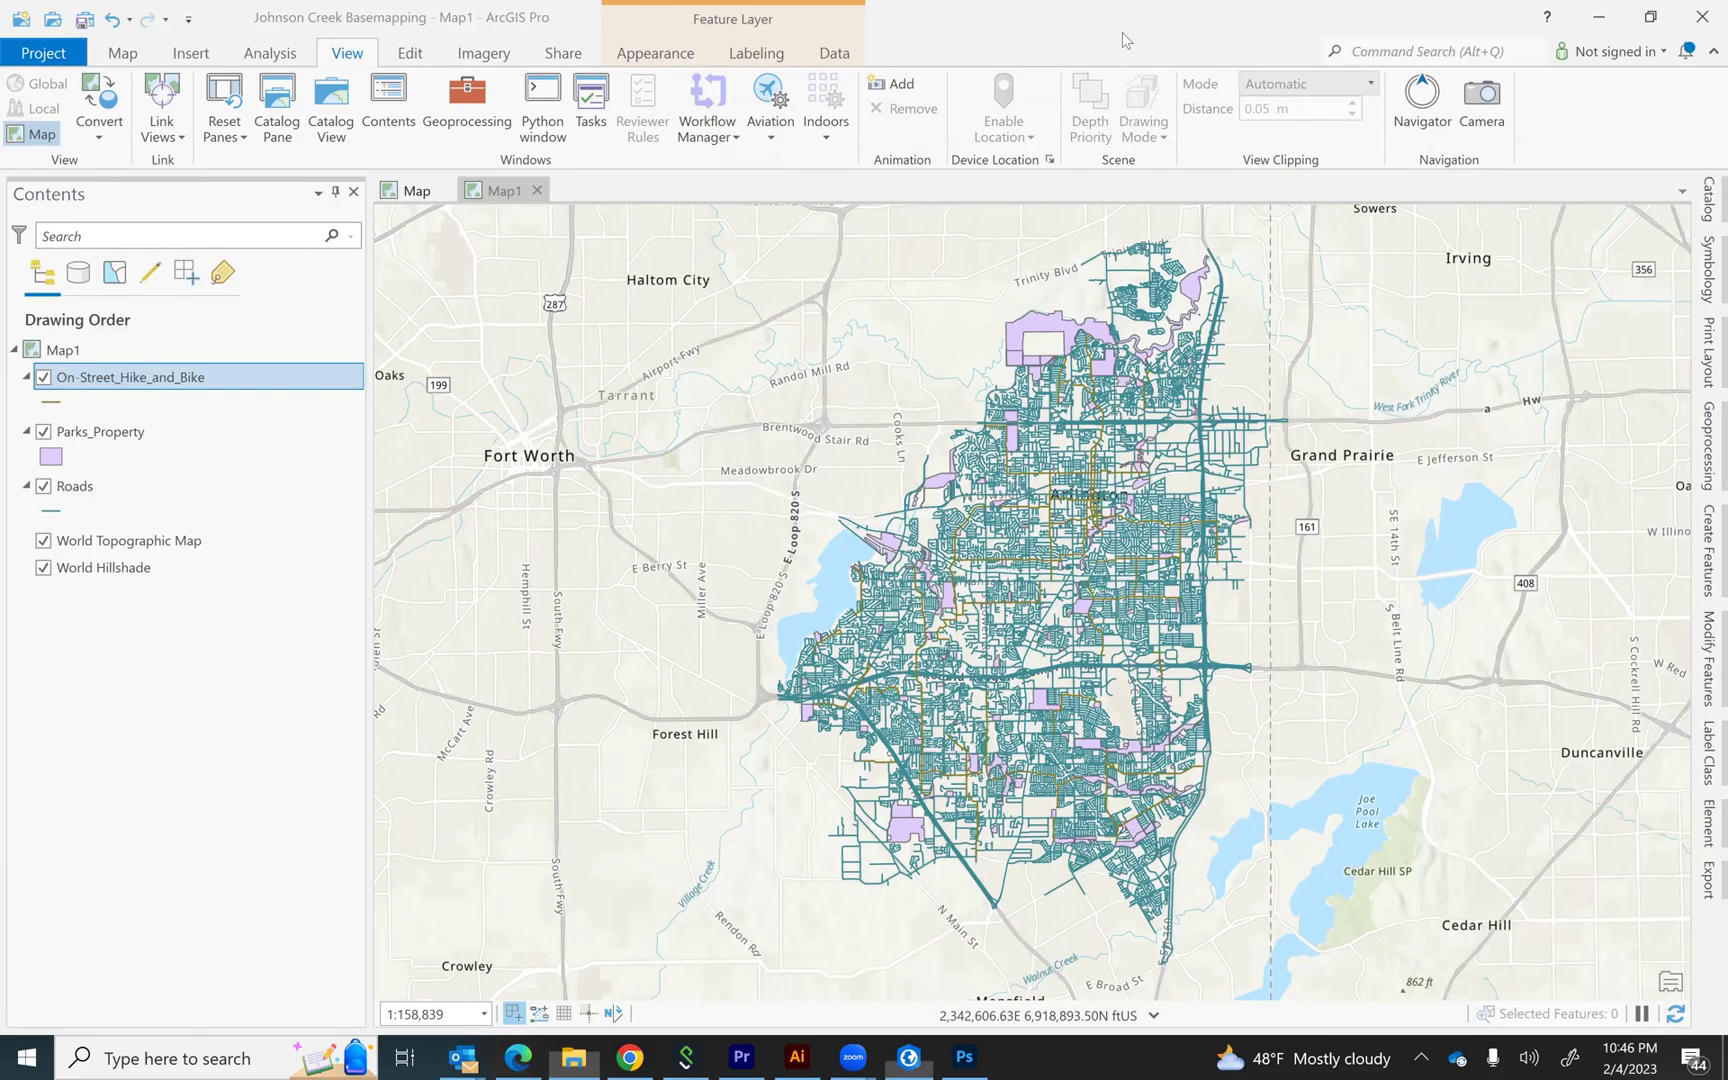